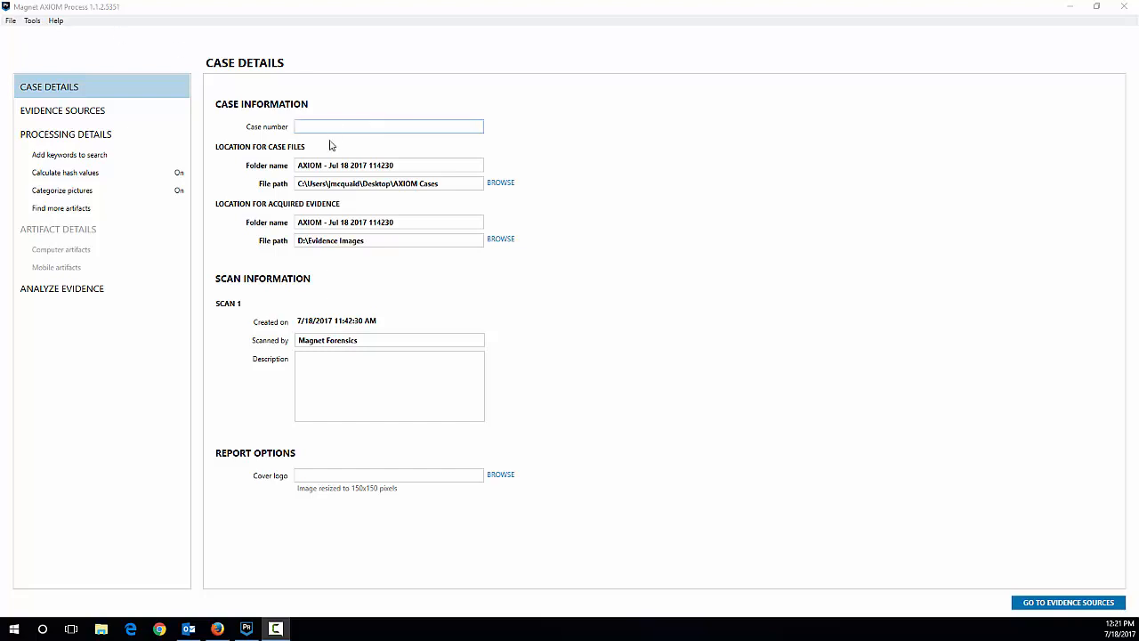
Step: Name both the case files folder and the acquired evidence folder "AXIOM - NOTE3 Quick"
left_click_drag(389, 164, 332, 174)
type("N")
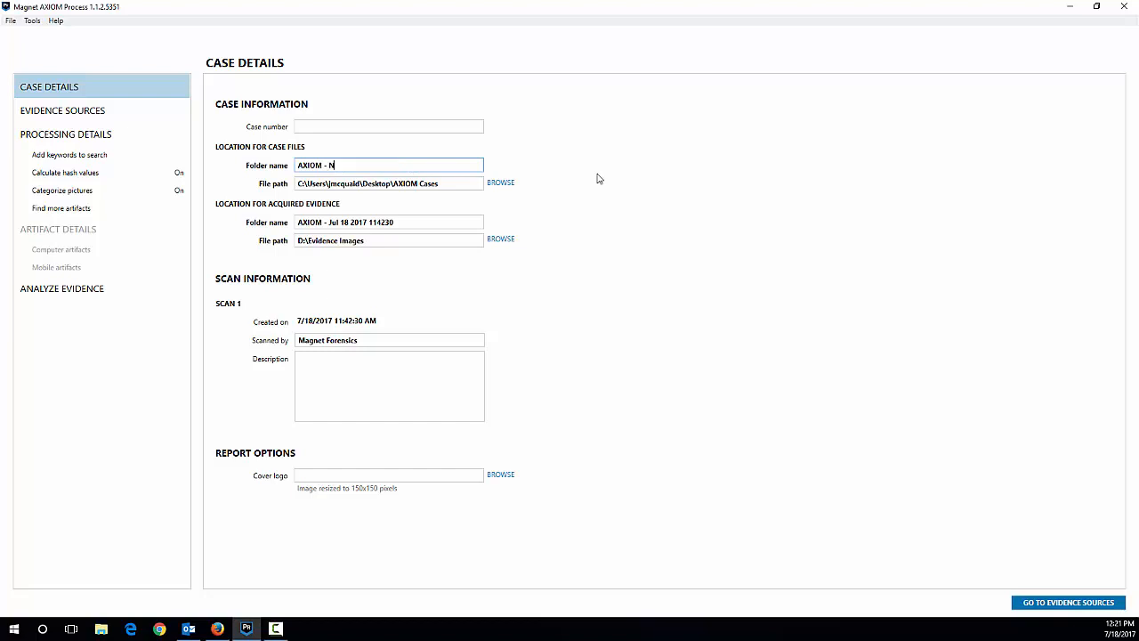
type("OTE3")
type("G")
type("uick")
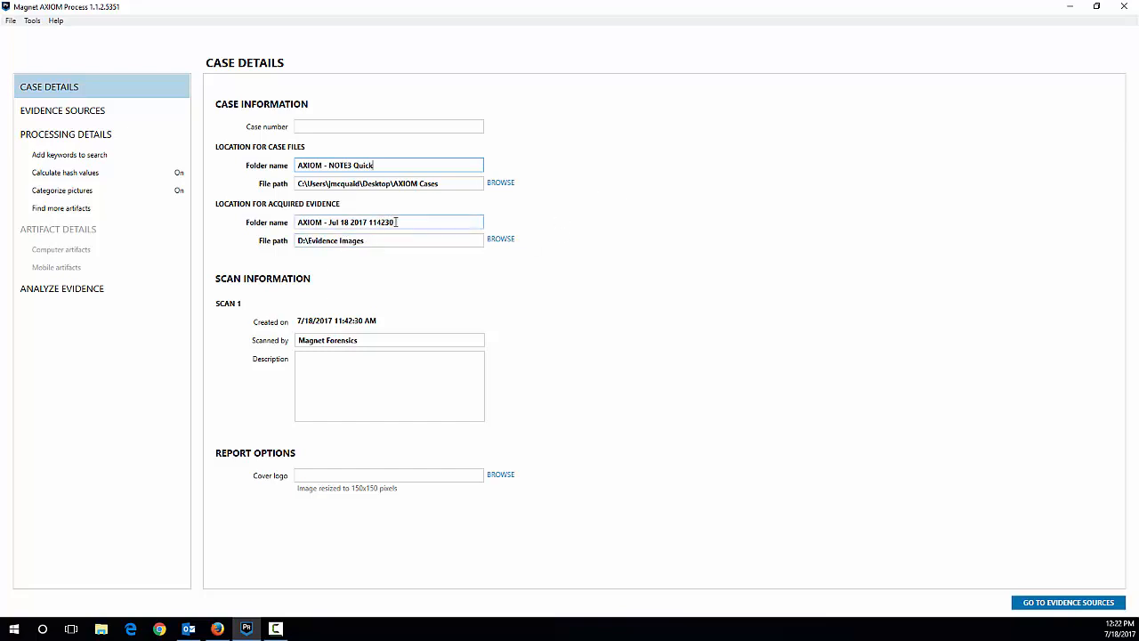
left_click_drag(394, 222, 330, 224)
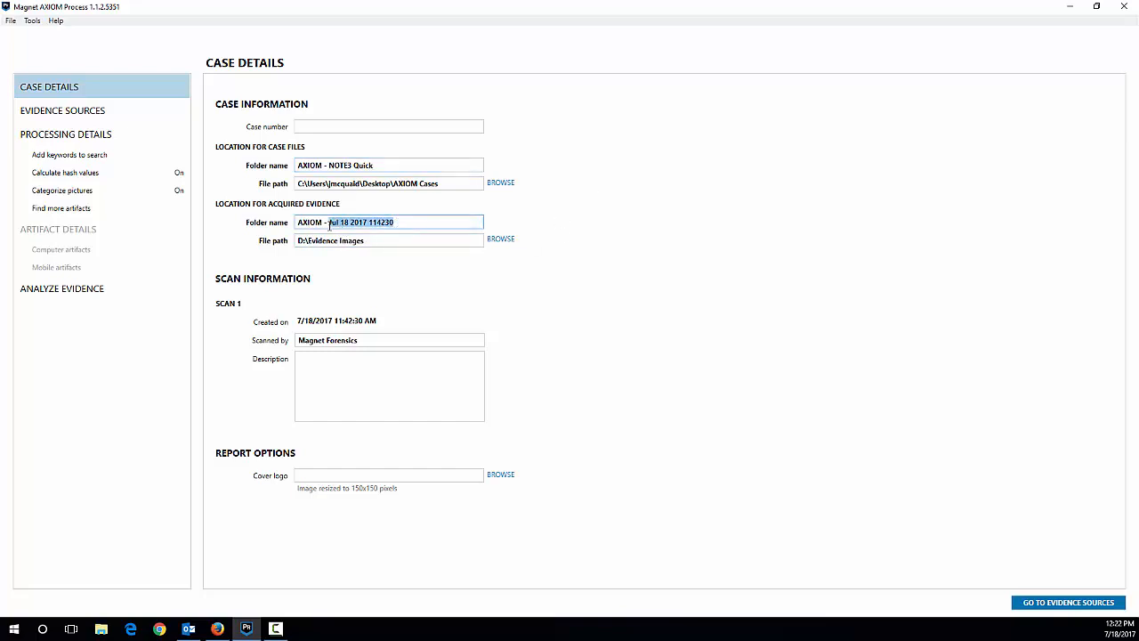
type("NOTE3 Quick")
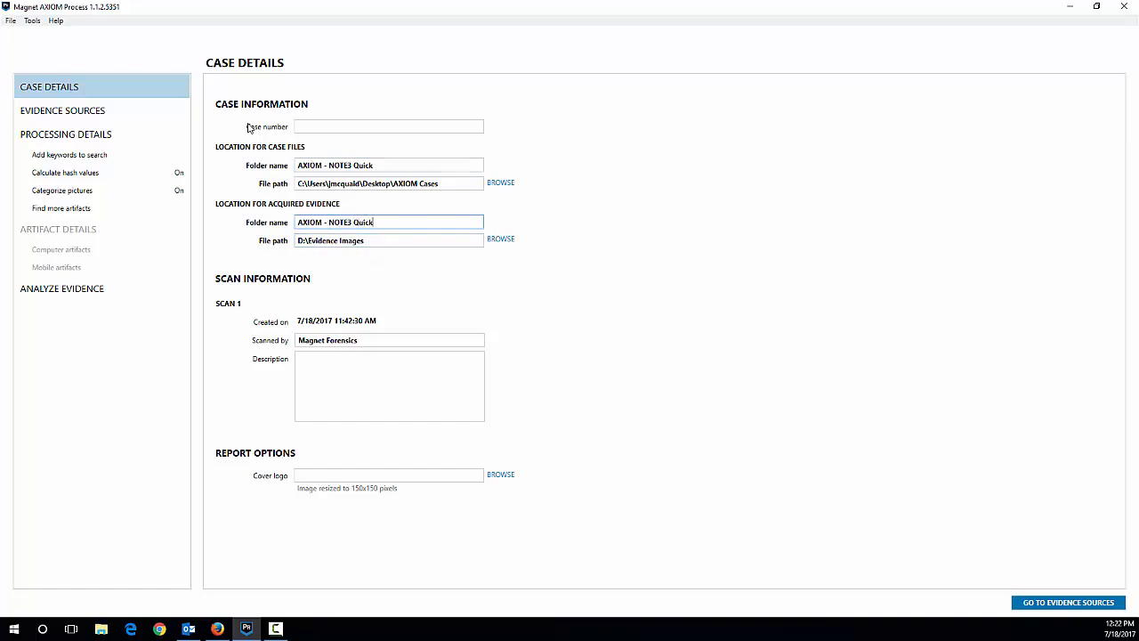
Step: Set up a mobile evidence source for an Android device, acquiring the evidence with the ADB method
left_click(98, 112)
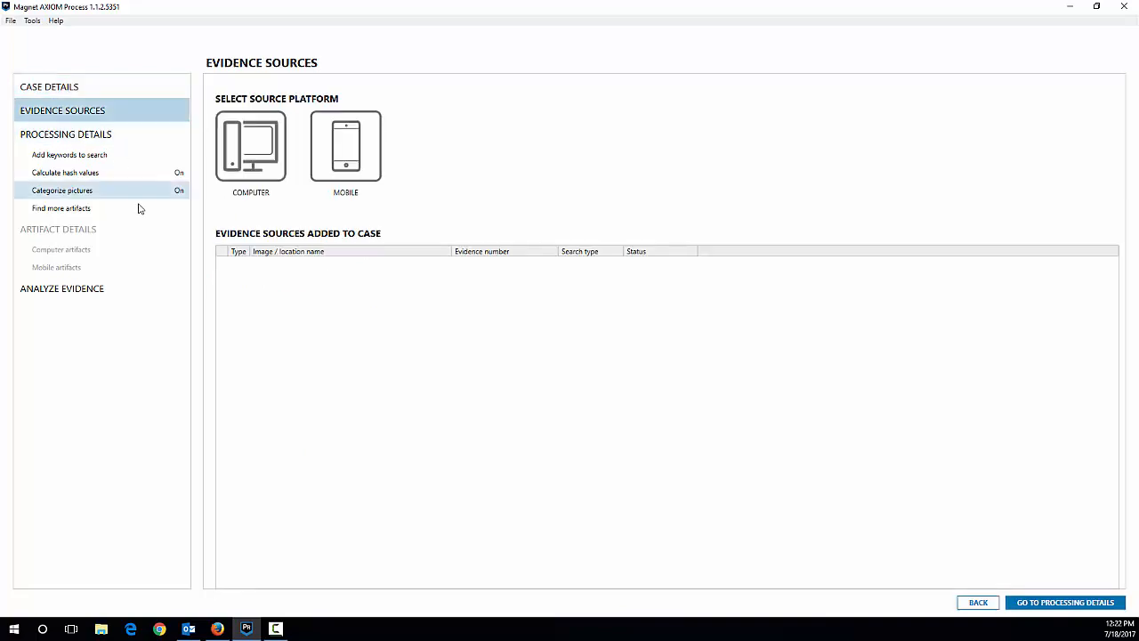
left_click(345, 146)
left_click(252, 154)
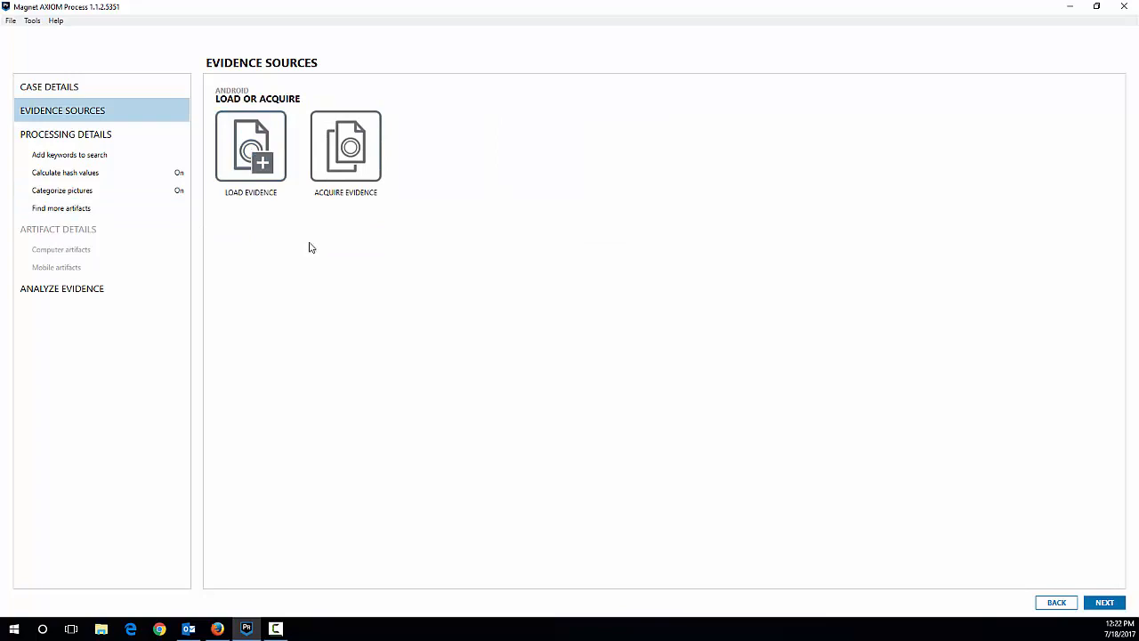
left_click(323, 158)
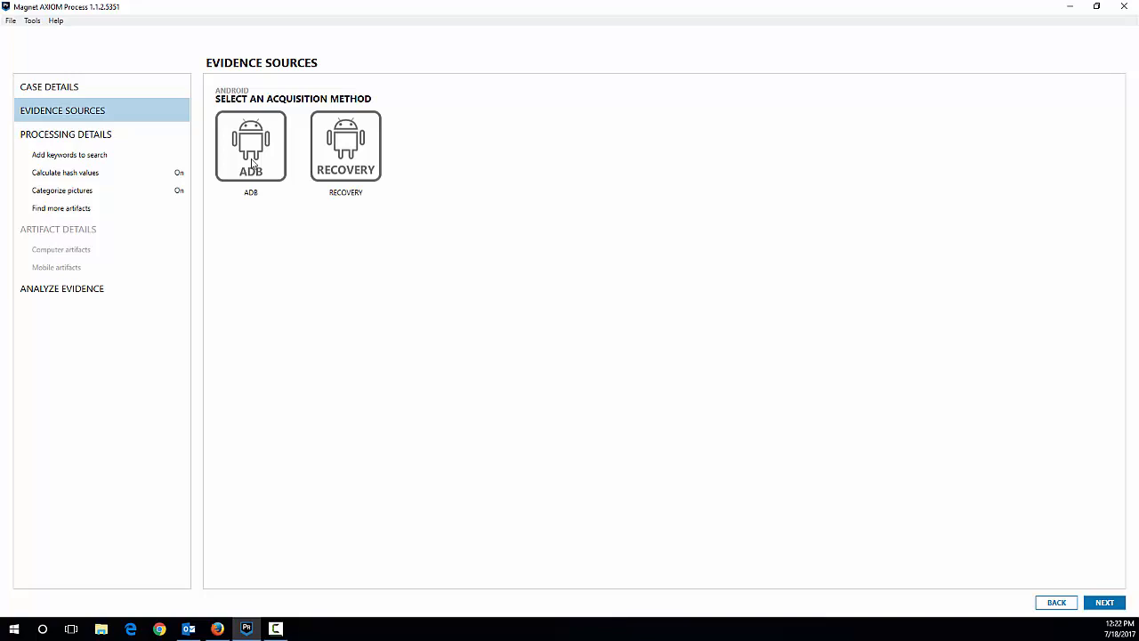
left_click(255, 153)
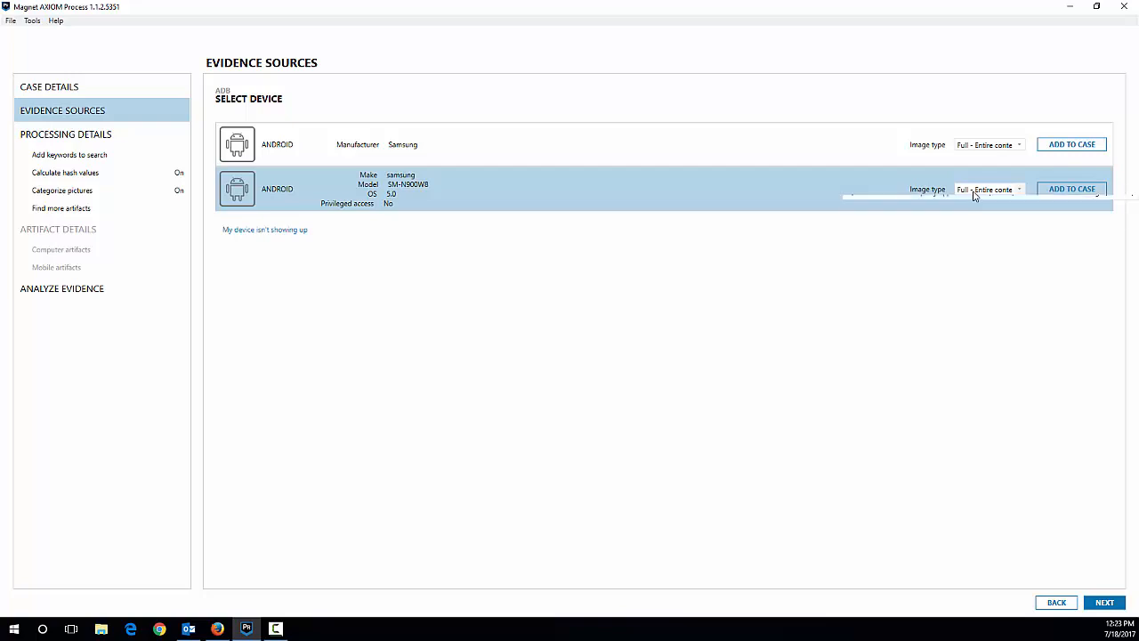
Step: Add the Samsung SM-N900W8 to the case with the Quick image type, leaving the mobile app downgrade option off
left_click(974, 194)
left_click(953, 218)
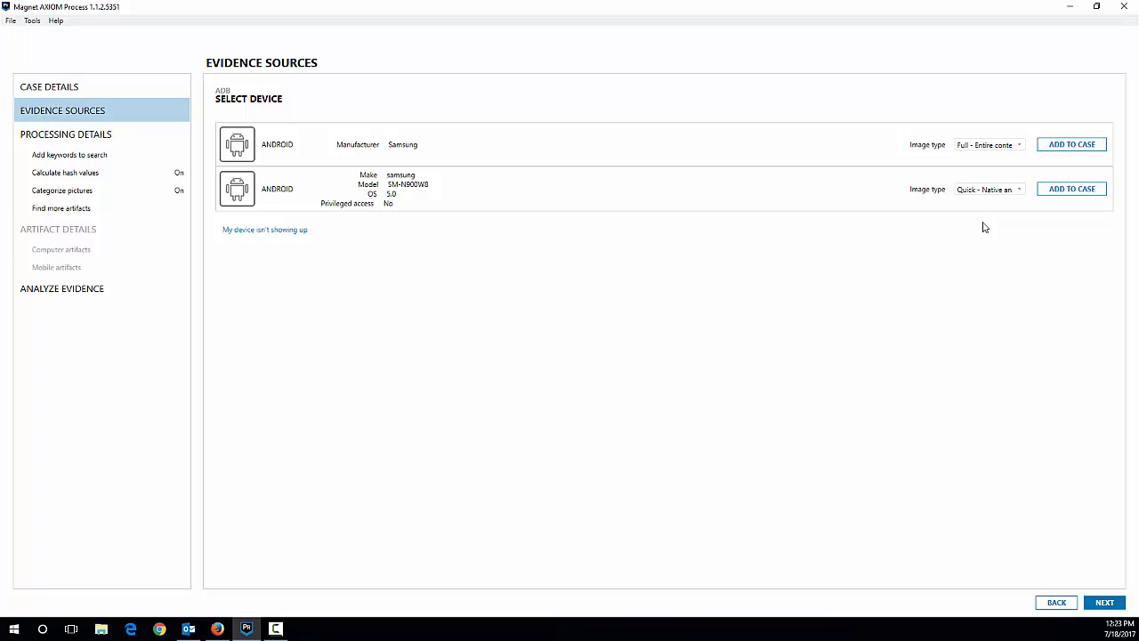
left_click(890, 192)
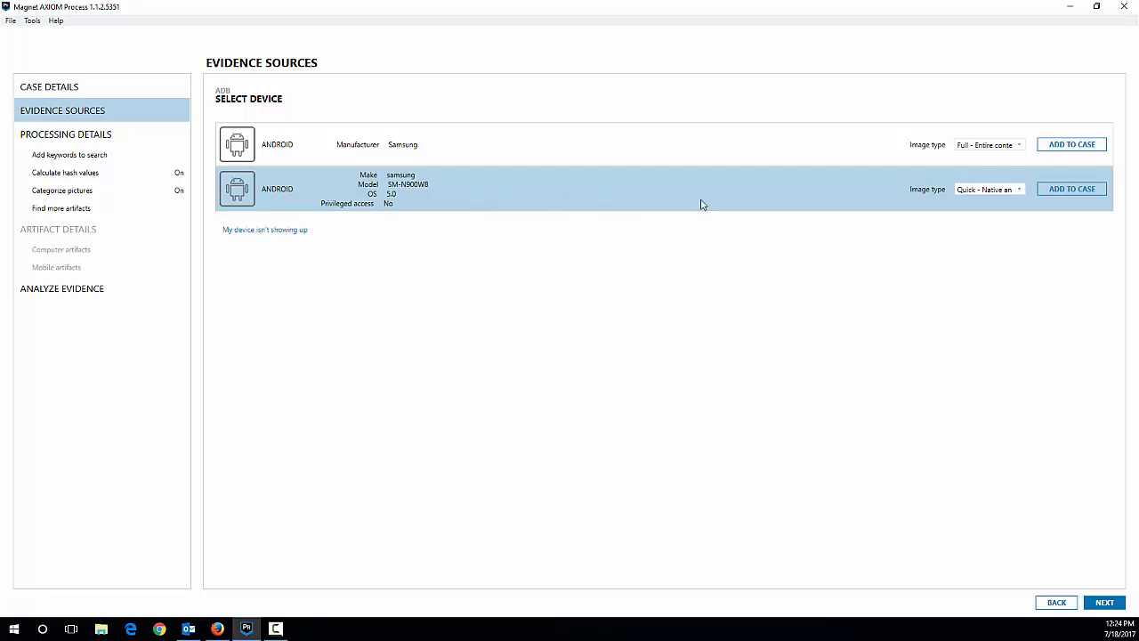
left_click(987, 191)
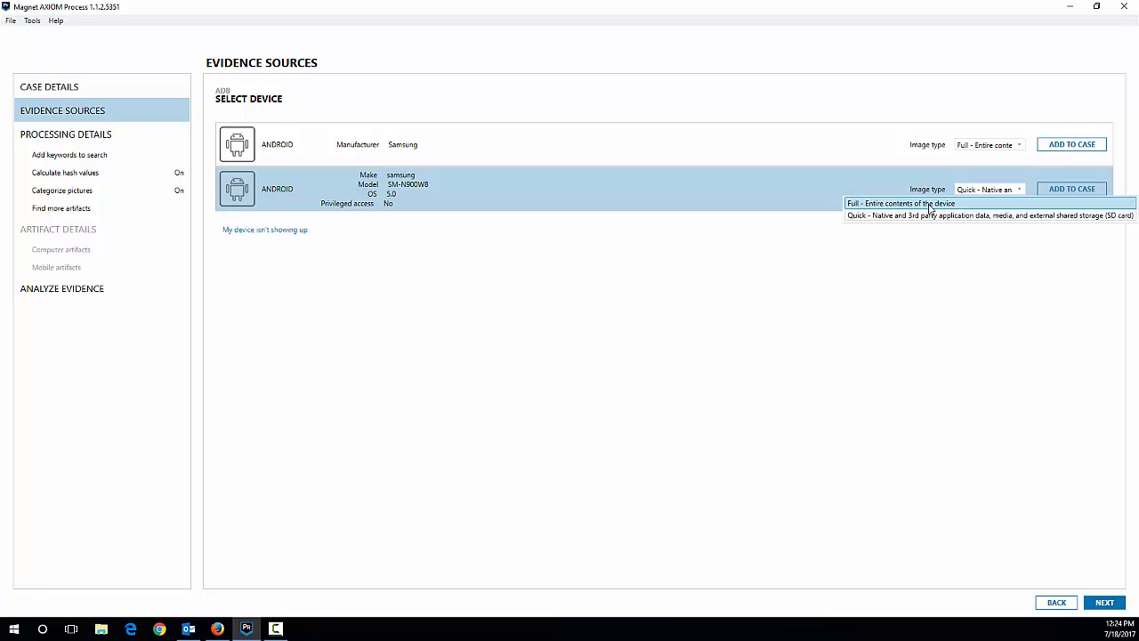
left_click(871, 216)
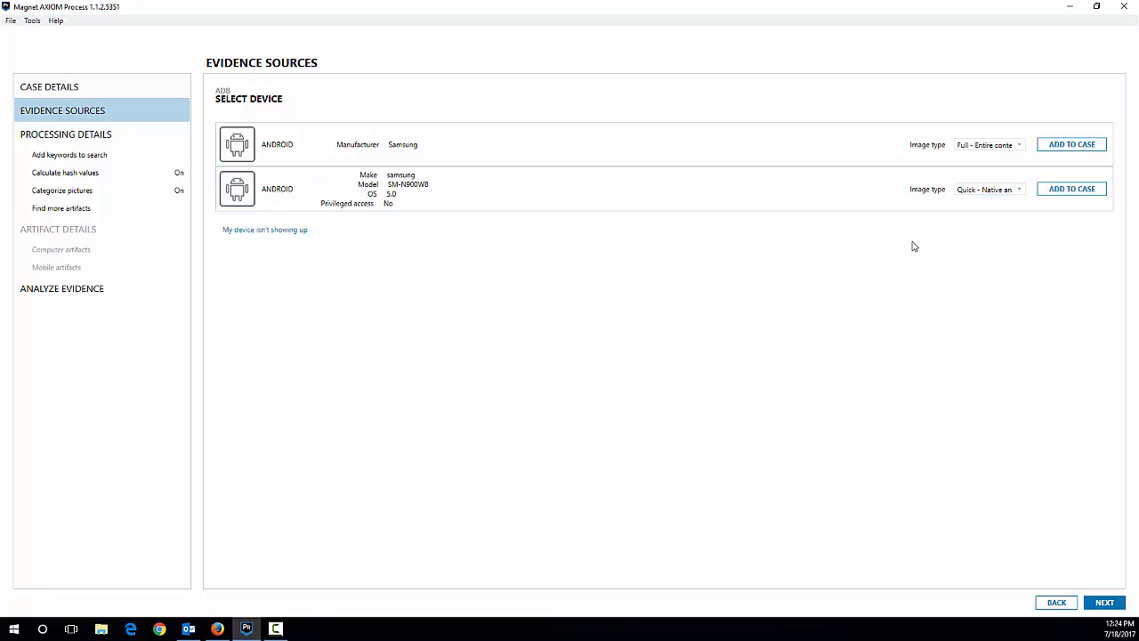
left_click(1064, 192)
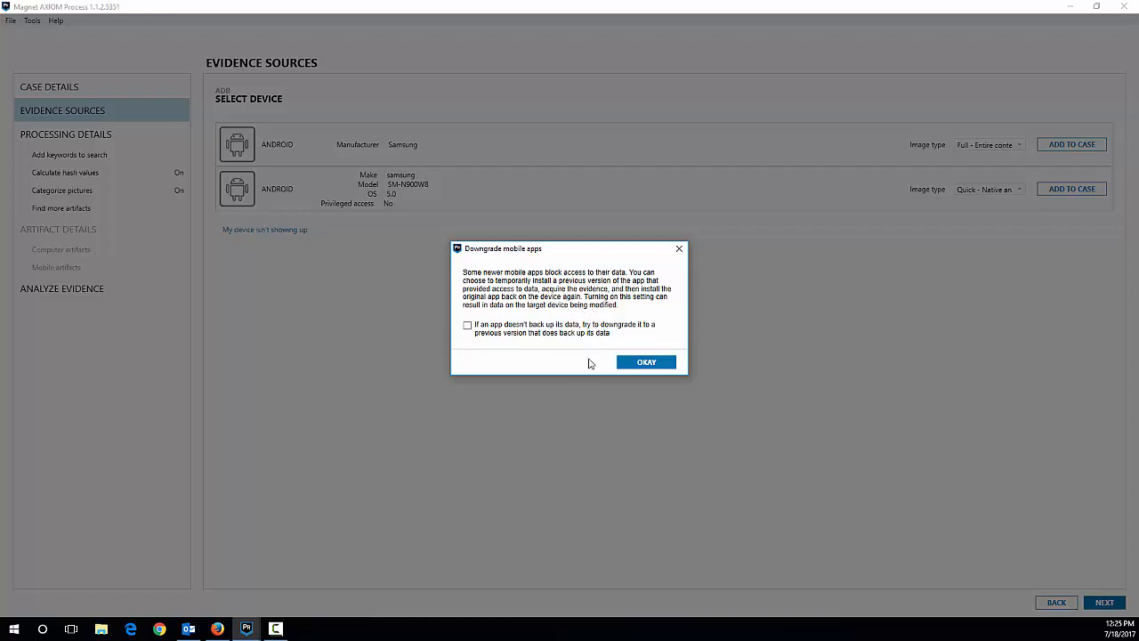
left_click(636, 363)
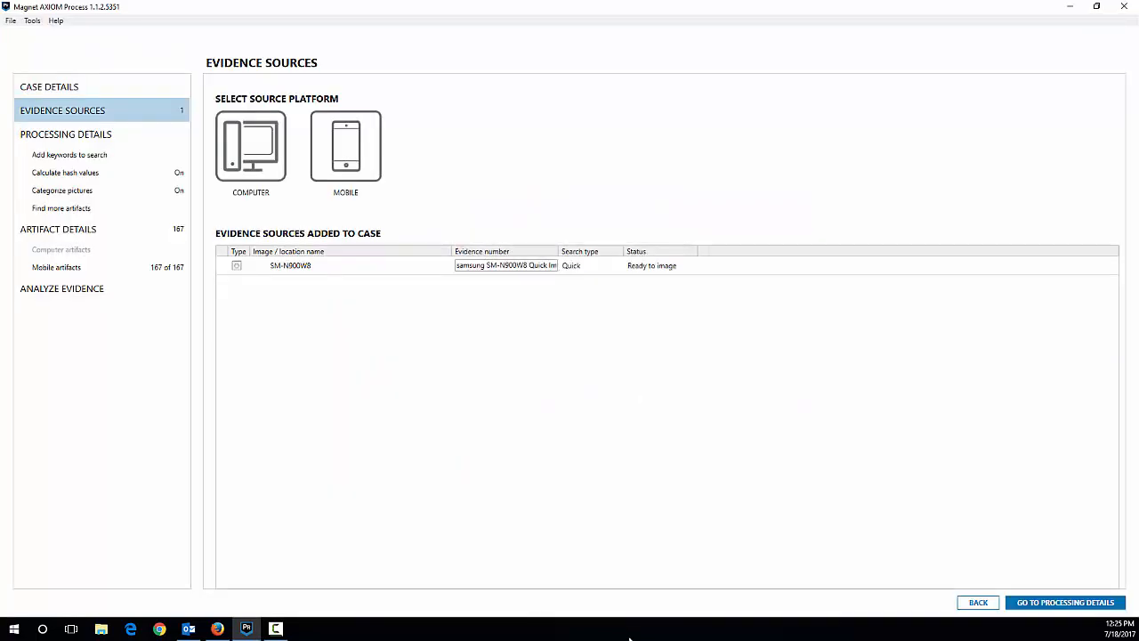
left_click(290, 272)
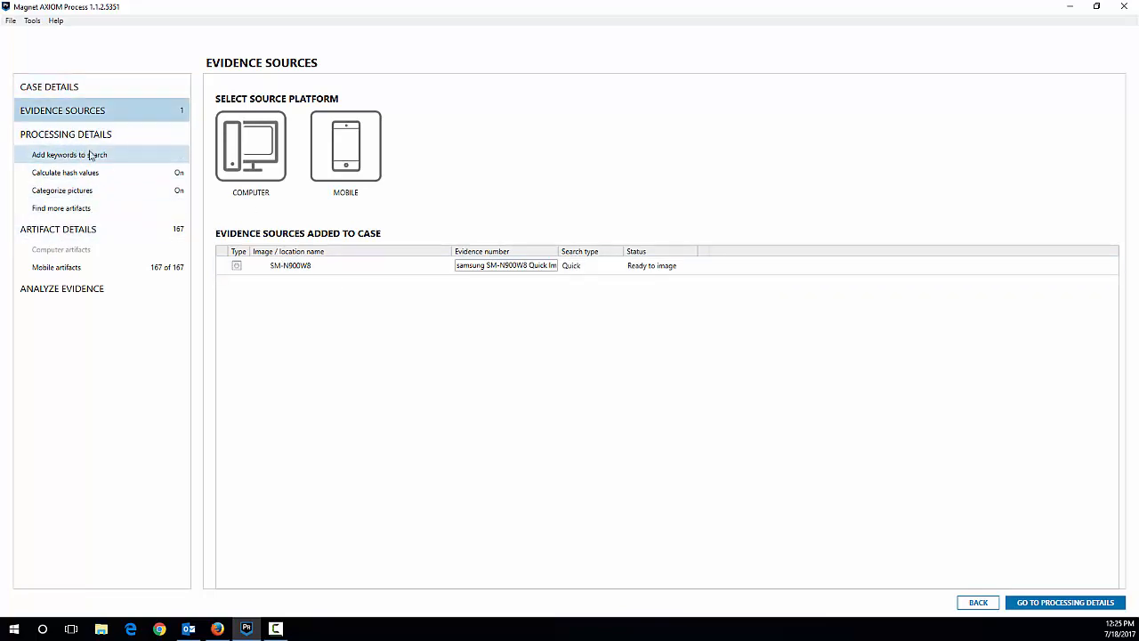
Step: Review the mobile artifacts included in the case and start analyzing the SM-N900W8 evidence source
left_click(103, 268)
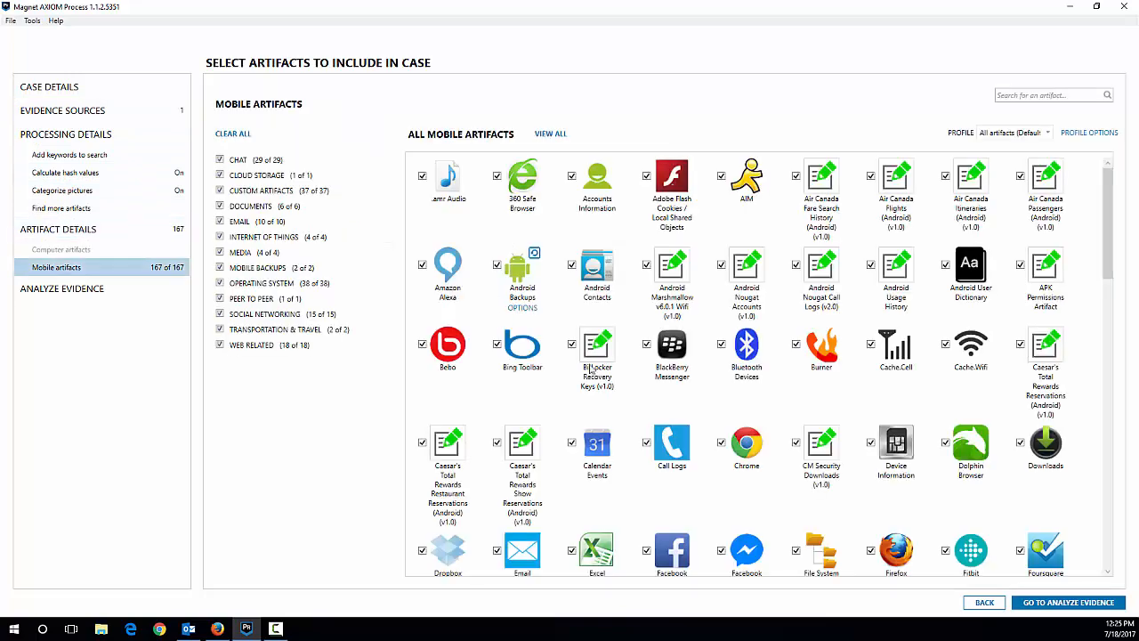
scroll(598, 370, "down", 5)
scroll(604, 377, "down", 10)
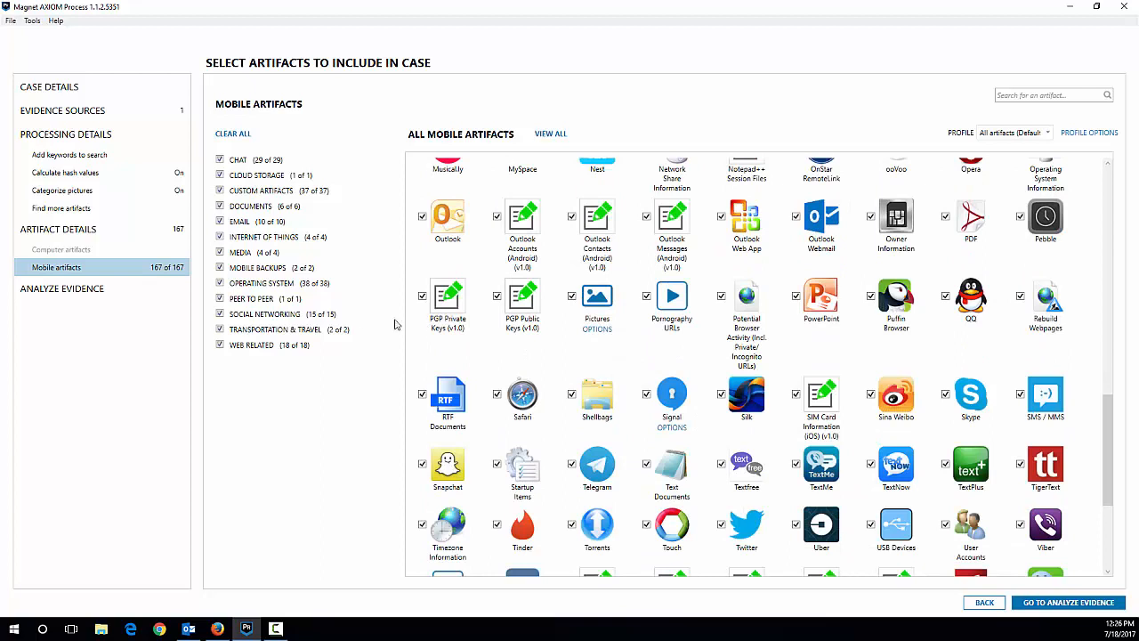
left_click(79, 294)
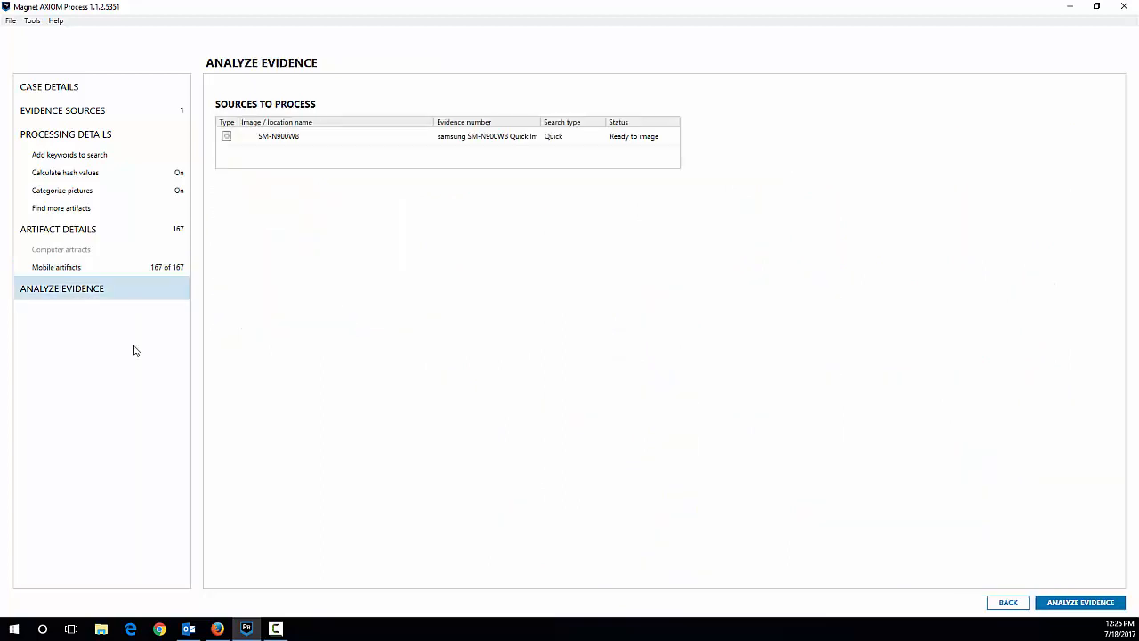
left_click(460, 140)
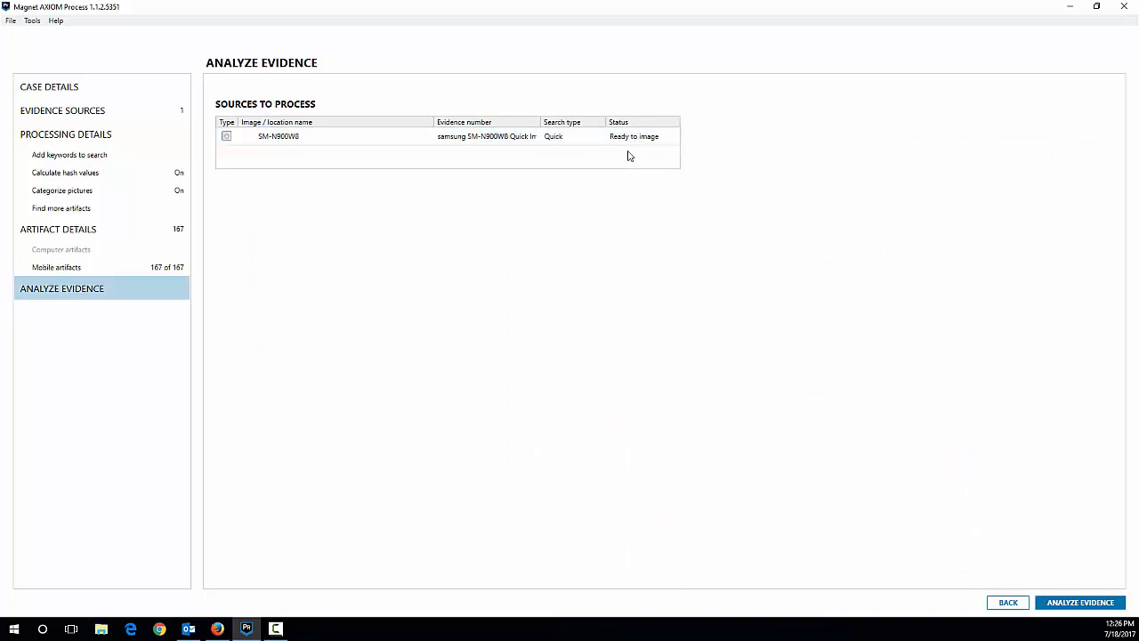
left_click(1070, 602)
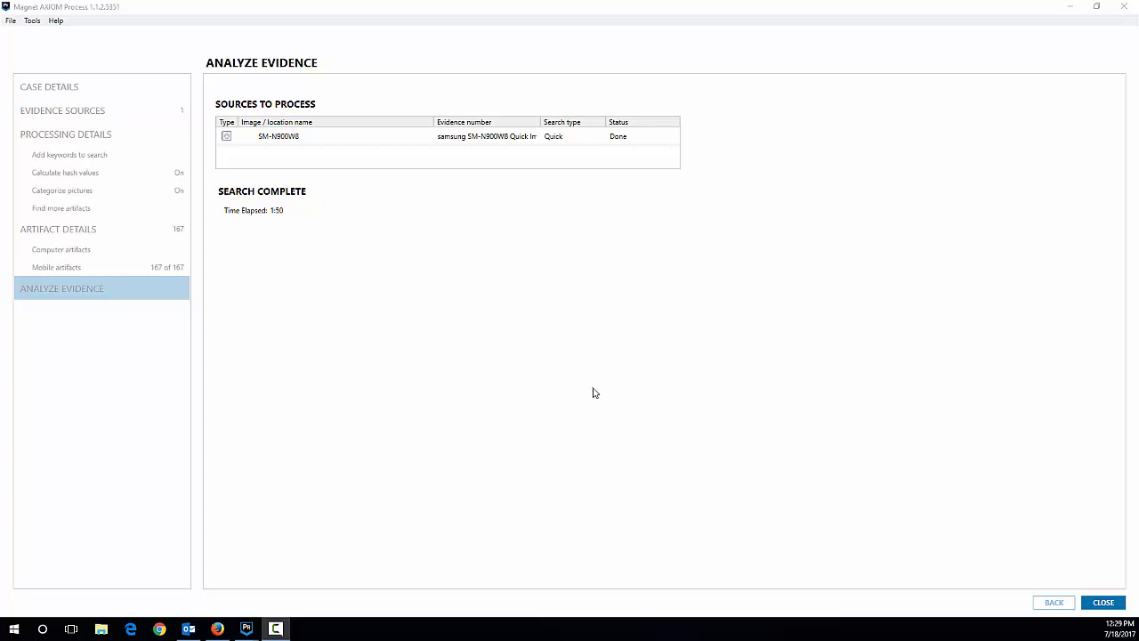
Step: Close the finished processing session and reopen AXIOM Process to create a new case
left_click(1104, 605)
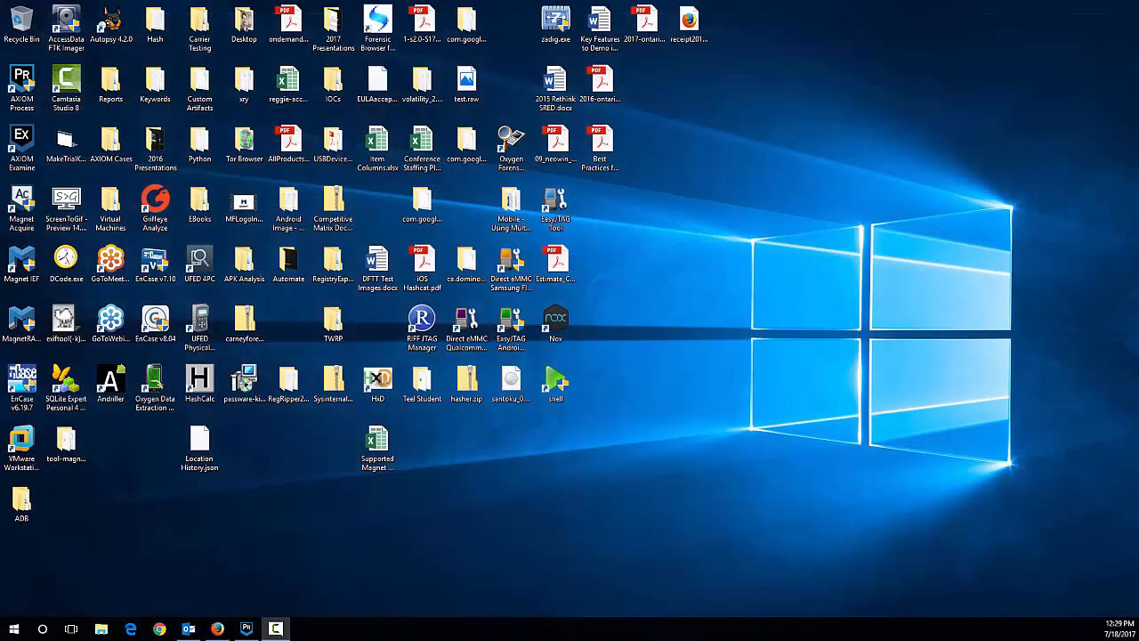
left_click_drag(0, 93, 316, 113)
double_click(316, 113)
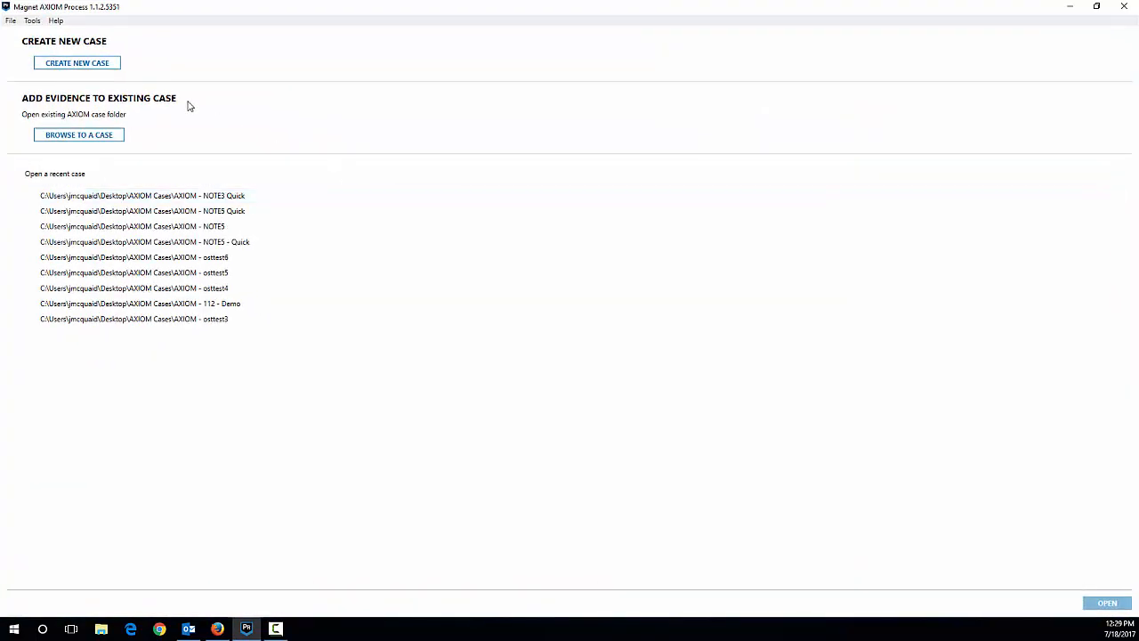
left_click(109, 65)
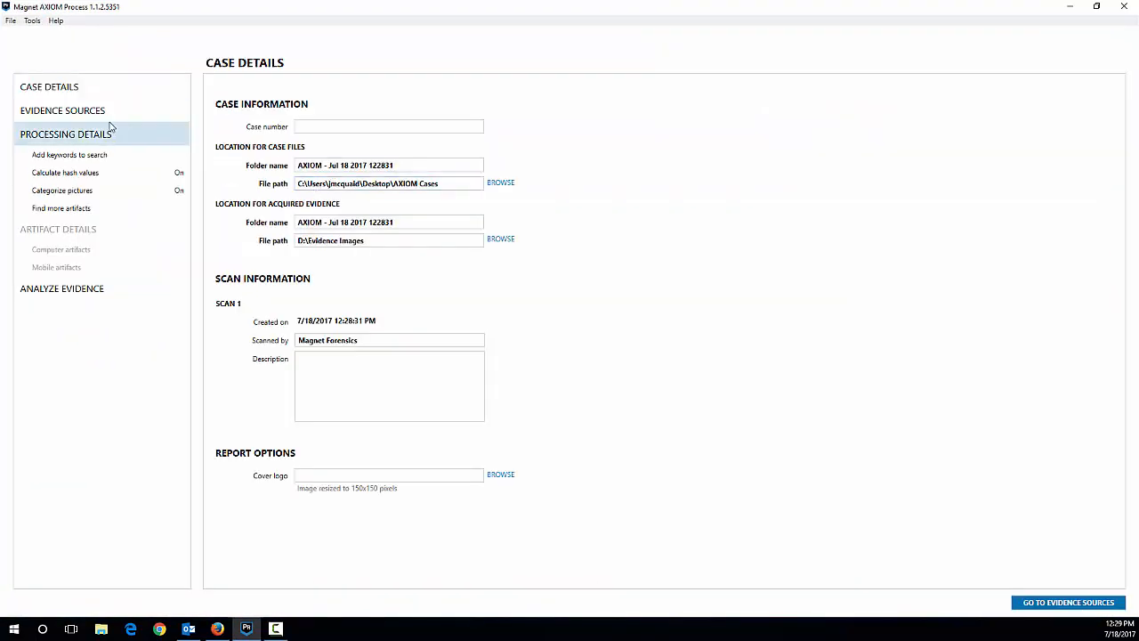
Step: Name both the case files folder and the acquired evidence folder "AXIOM - NOTE3 Recovery"
left_click_drag(400, 164, 328, 162)
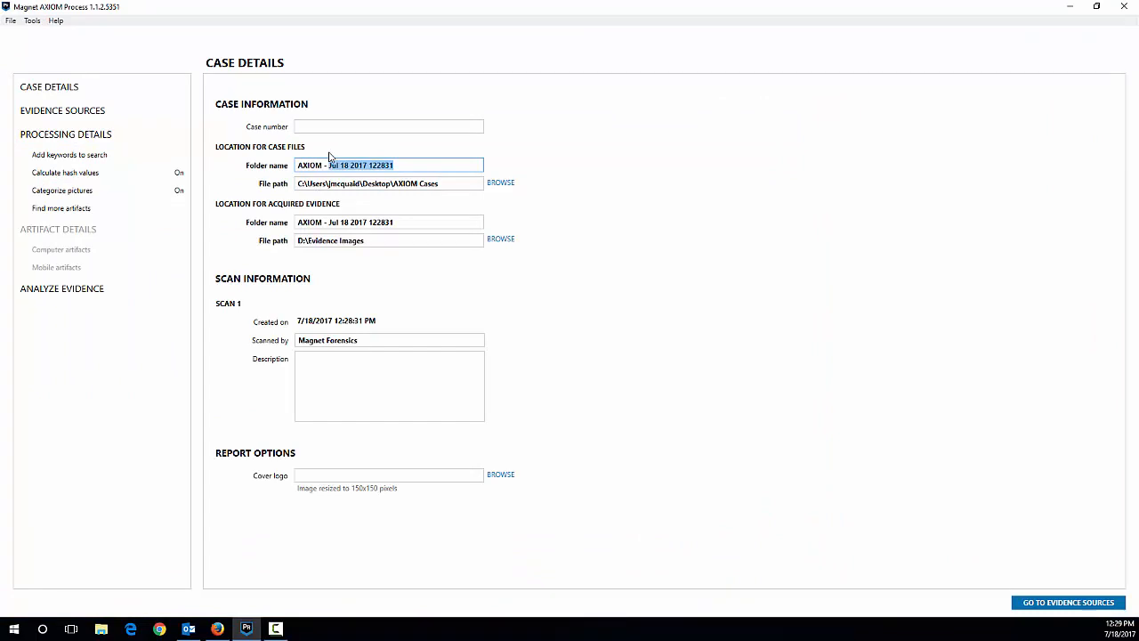
type("NOTE3")
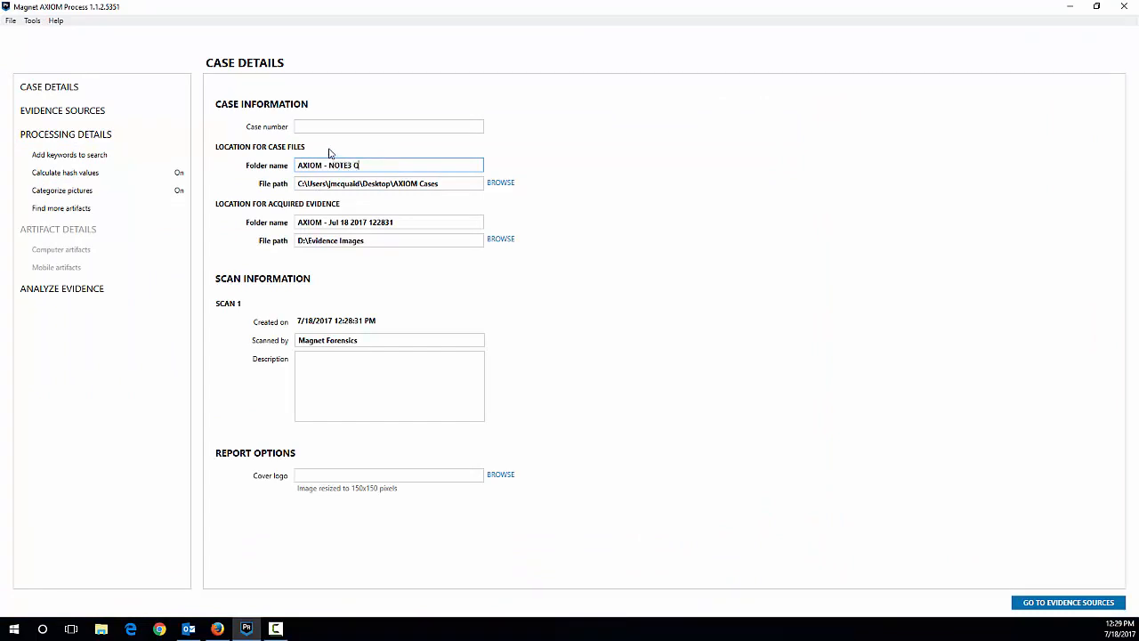
type(" Recovery")
left_click_drag(400, 222, 329, 213)
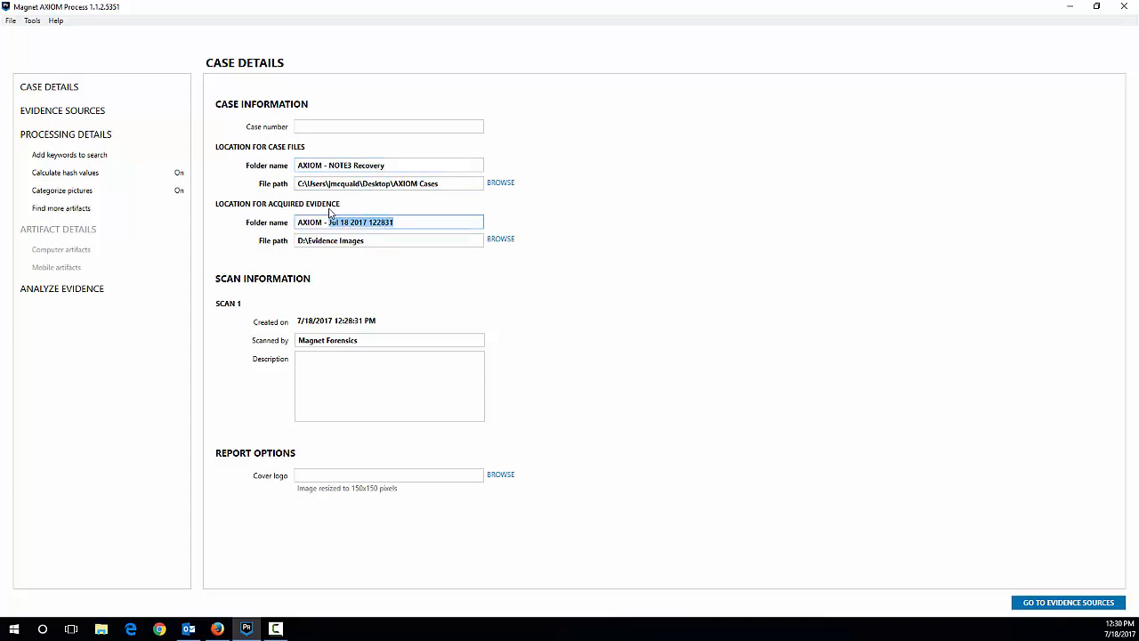
type("NOTE3")
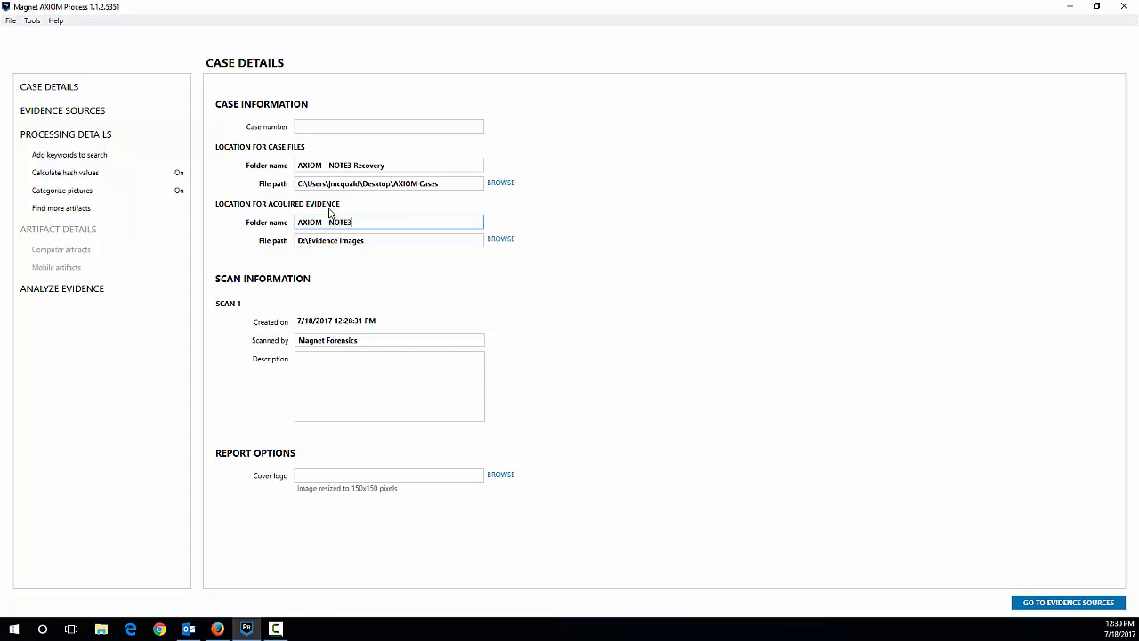
type(" Recovery")
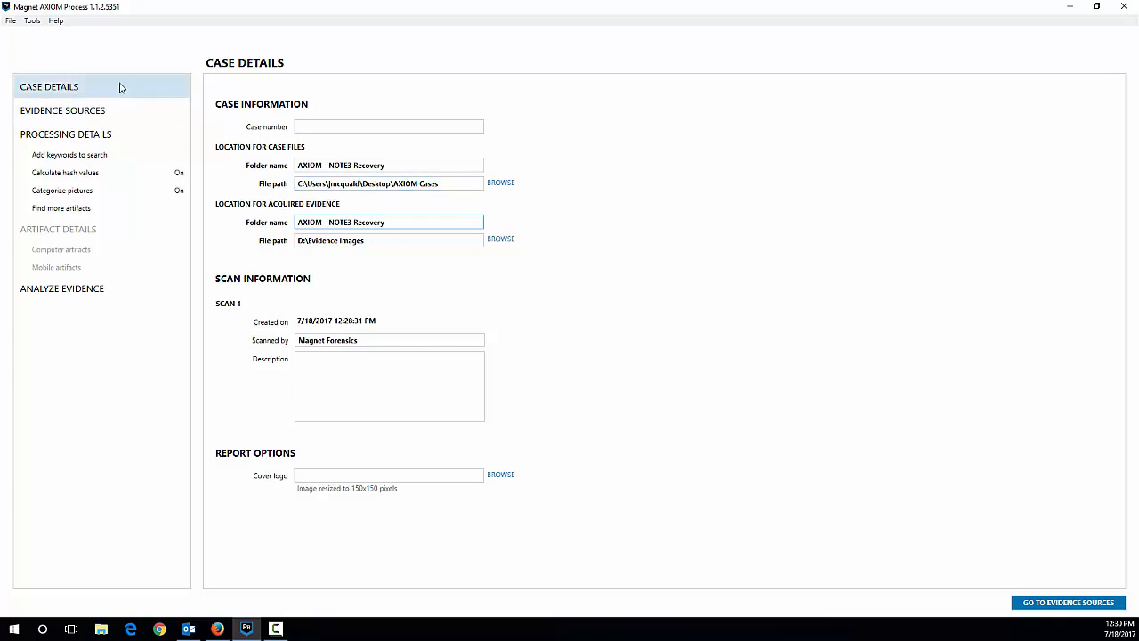
Step: Set up a mobile evidence source for an Android device, acquiring the evidence with the Recovery method
left_click(114, 113)
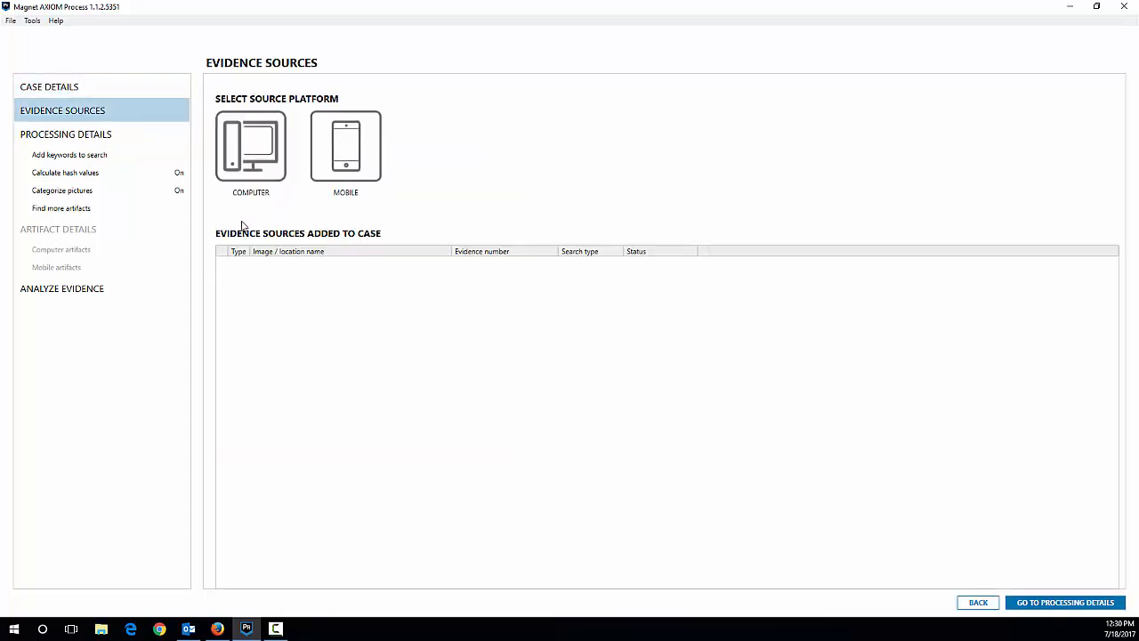
left_click(345, 153)
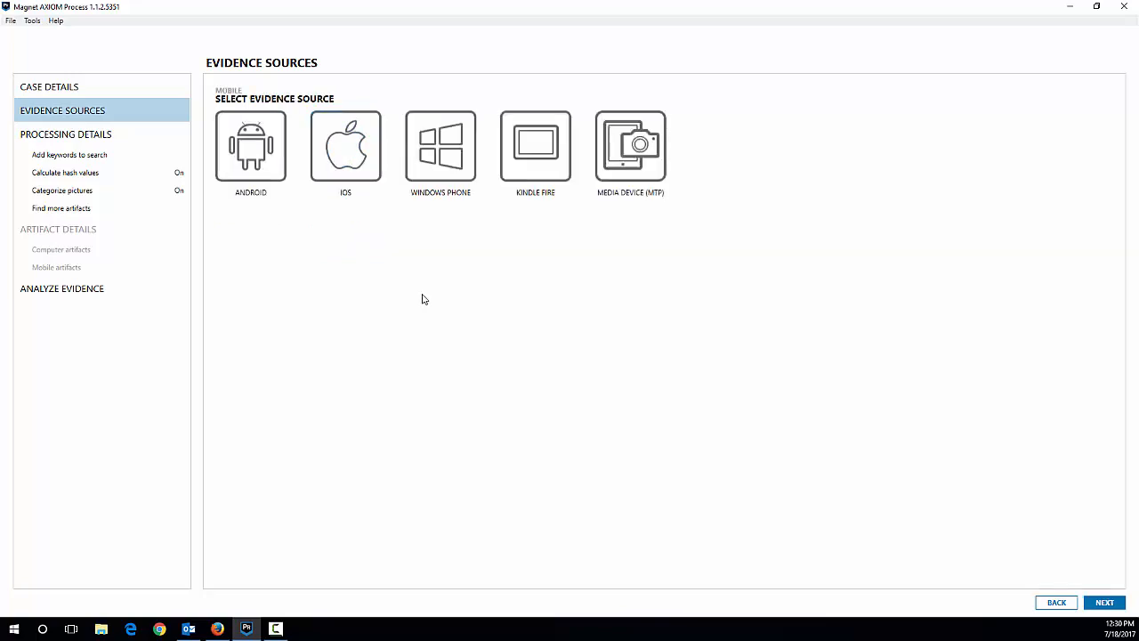
left_click(264, 160)
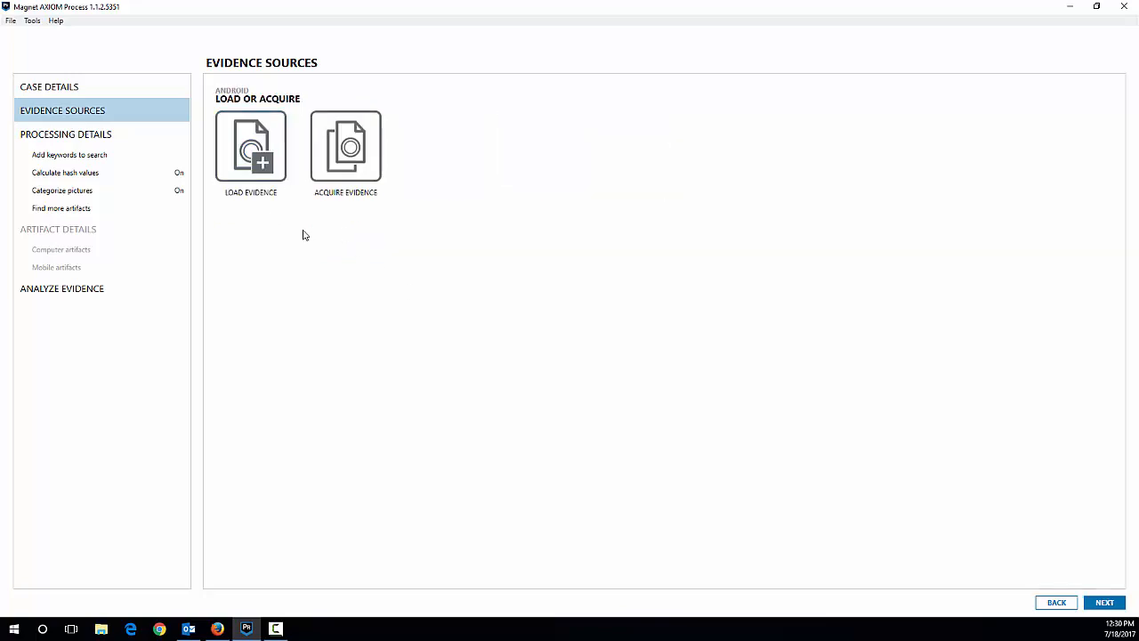
left_click(349, 152)
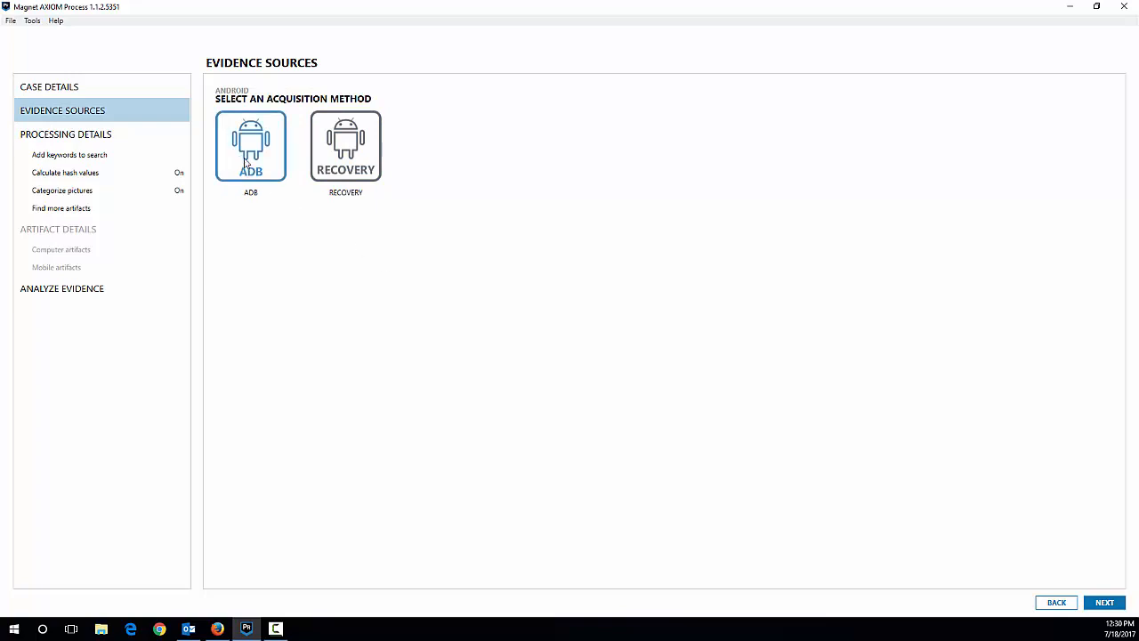
left_click(361, 158)
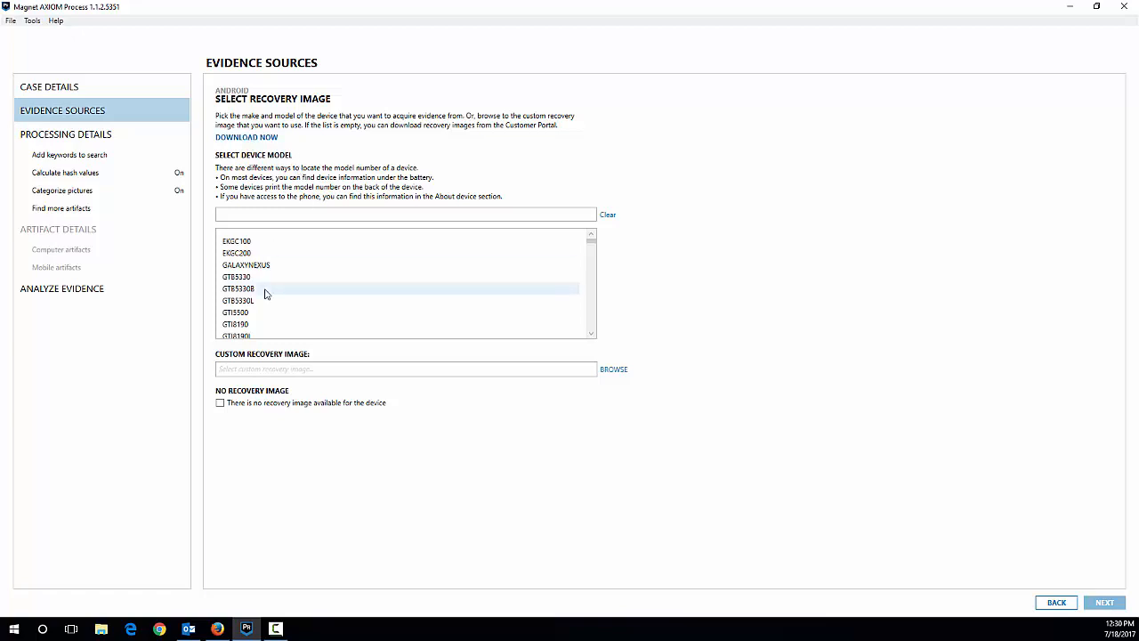
Step: Find the device model by searching for "n900w8" and choose SMN900W8 as the recovery image
left_click(259, 214)
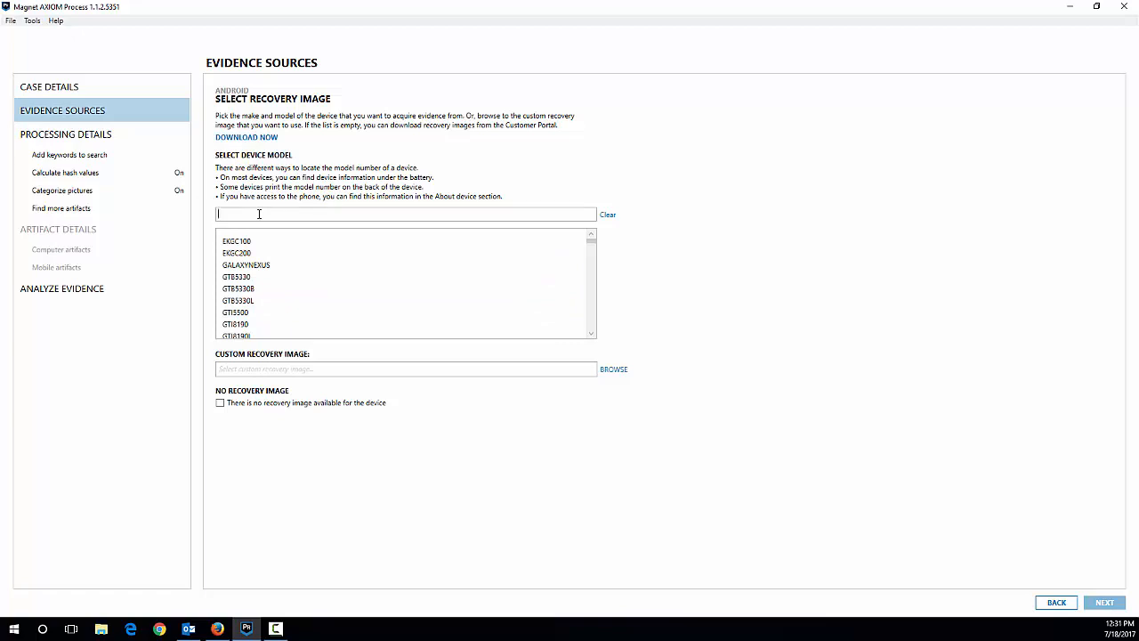
type("n900")
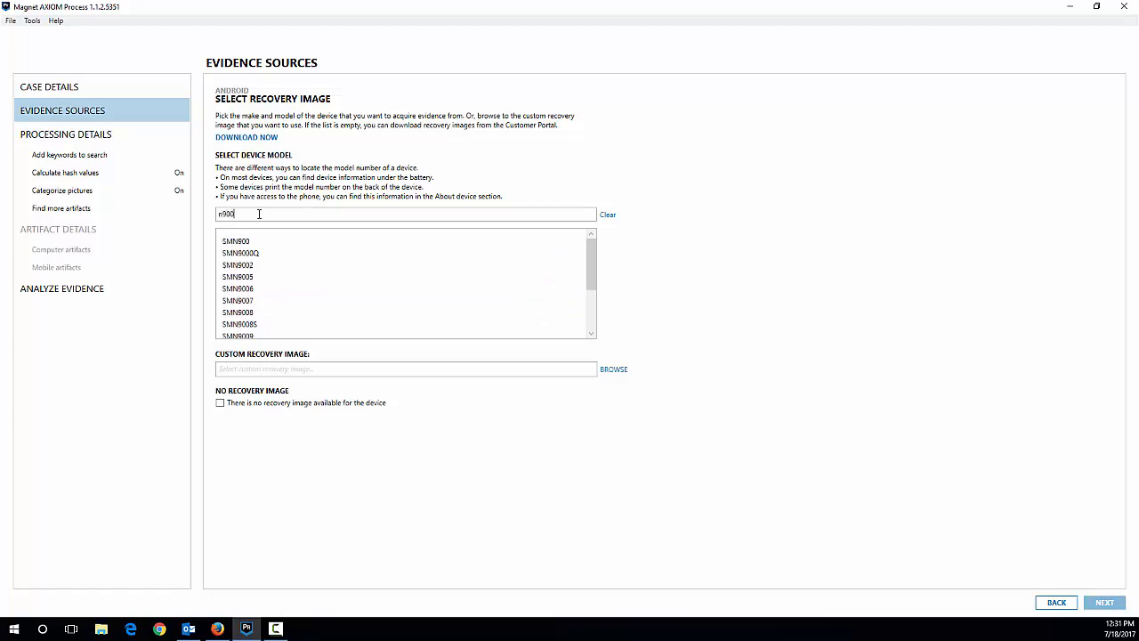
type("w8")
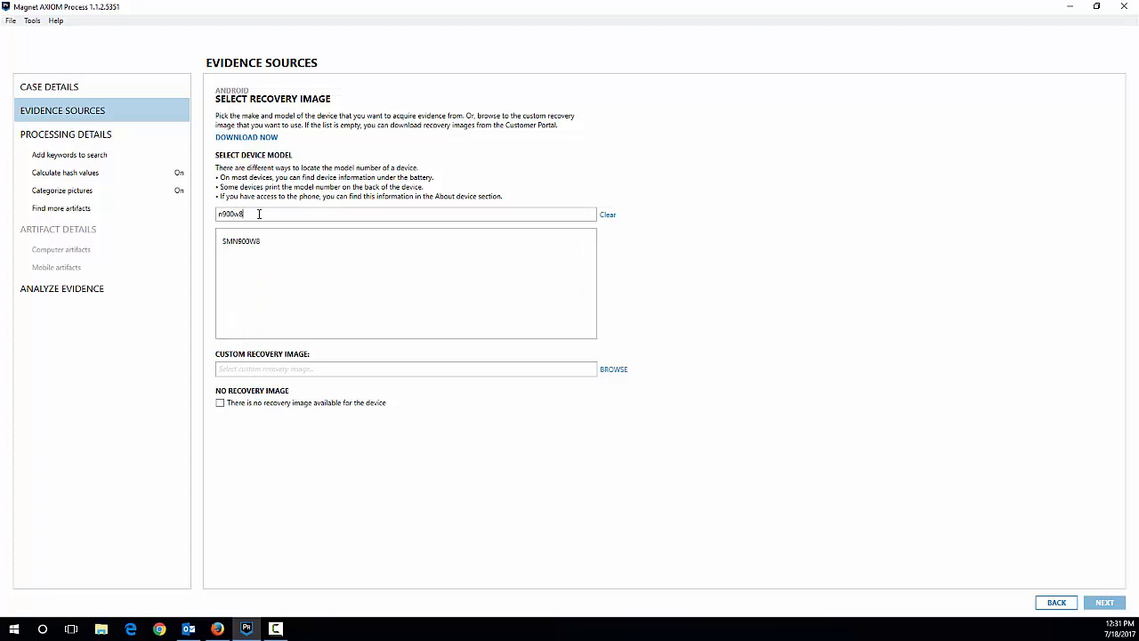
left_click(262, 243)
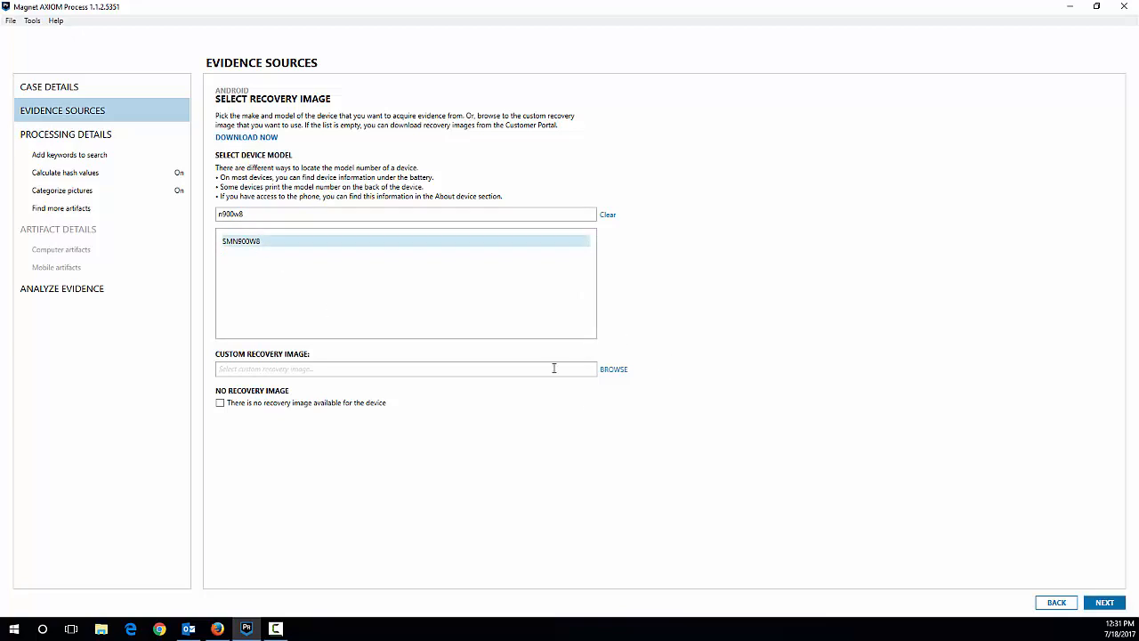
left_click(1098, 602)
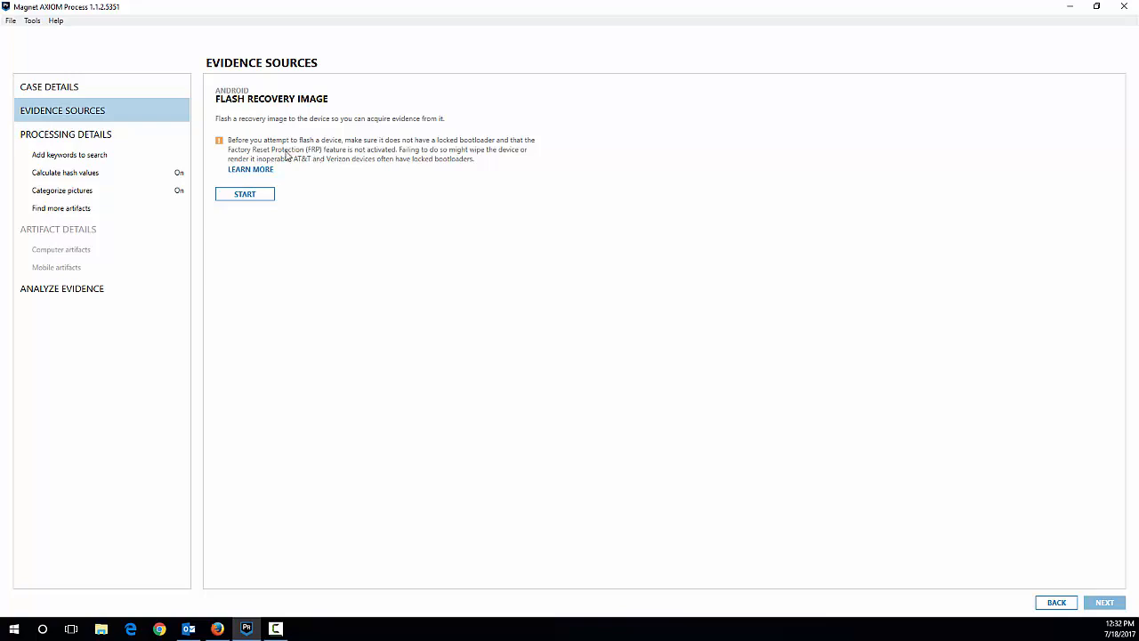
Step: Flash the recovery image to the device, retrying the process after the recovery mode driver step, and continue to device selection
left_click(246, 196)
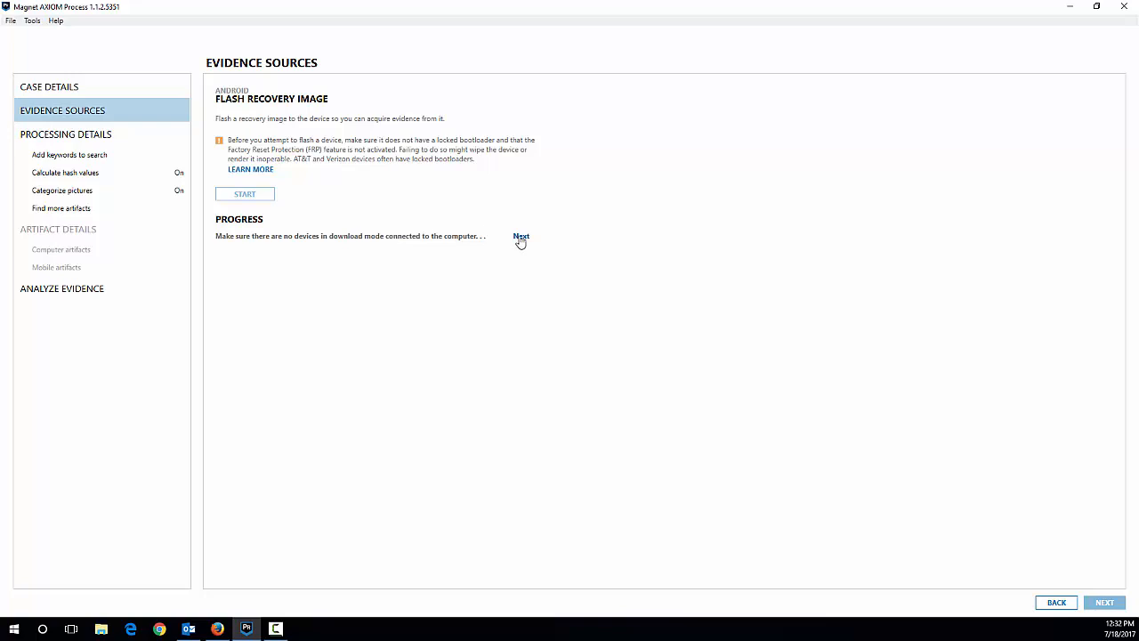
left_click(521, 236)
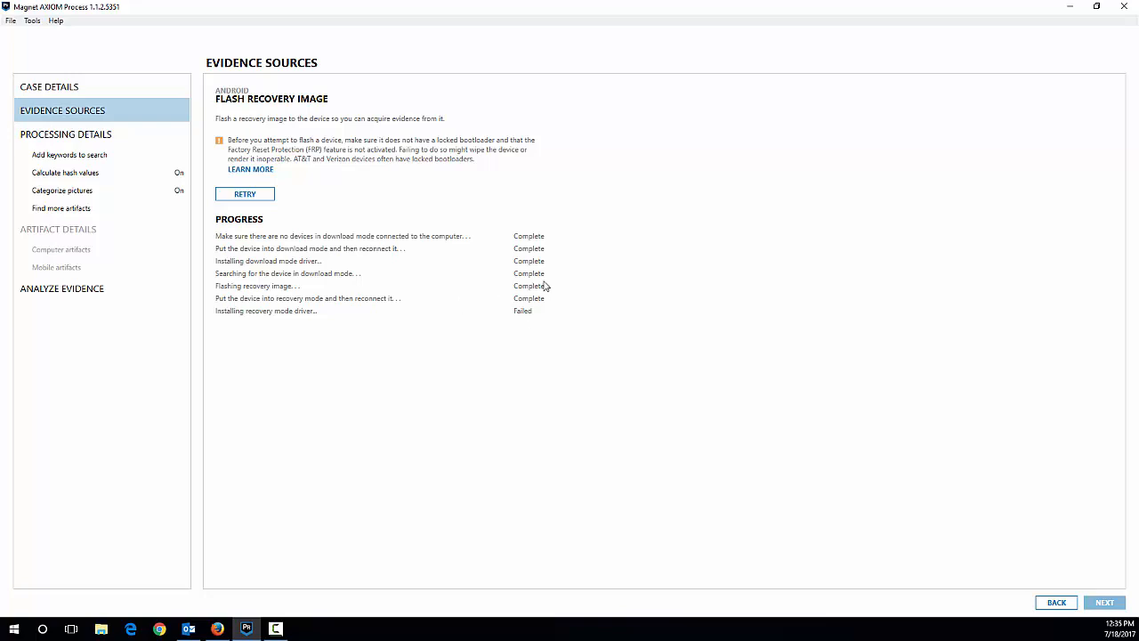
left_click(242, 197)
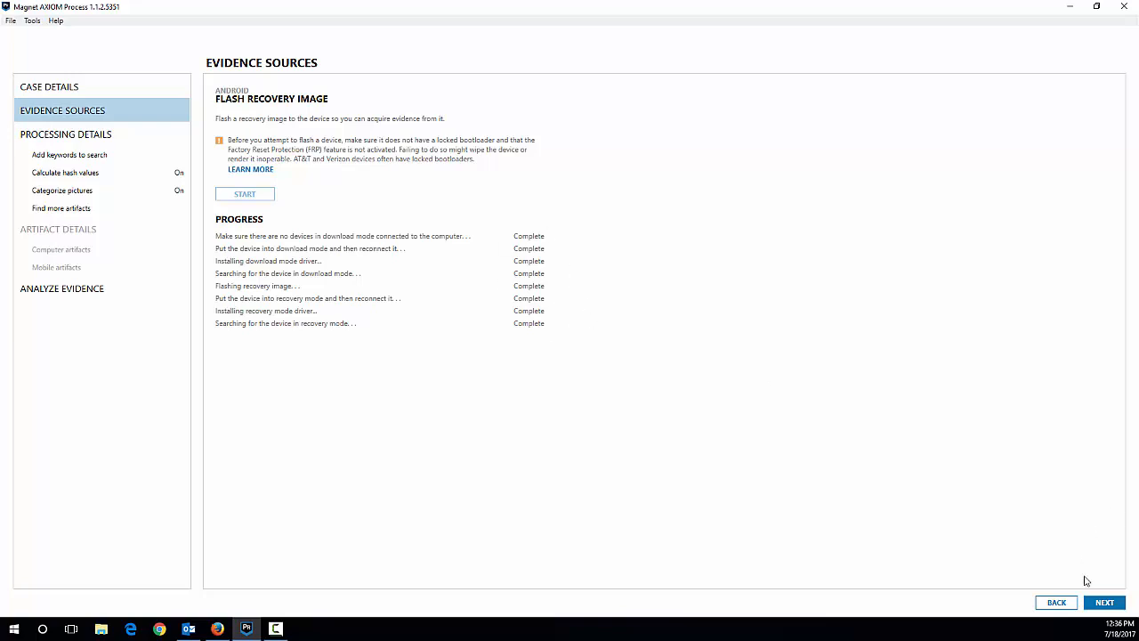
left_click(1104, 604)
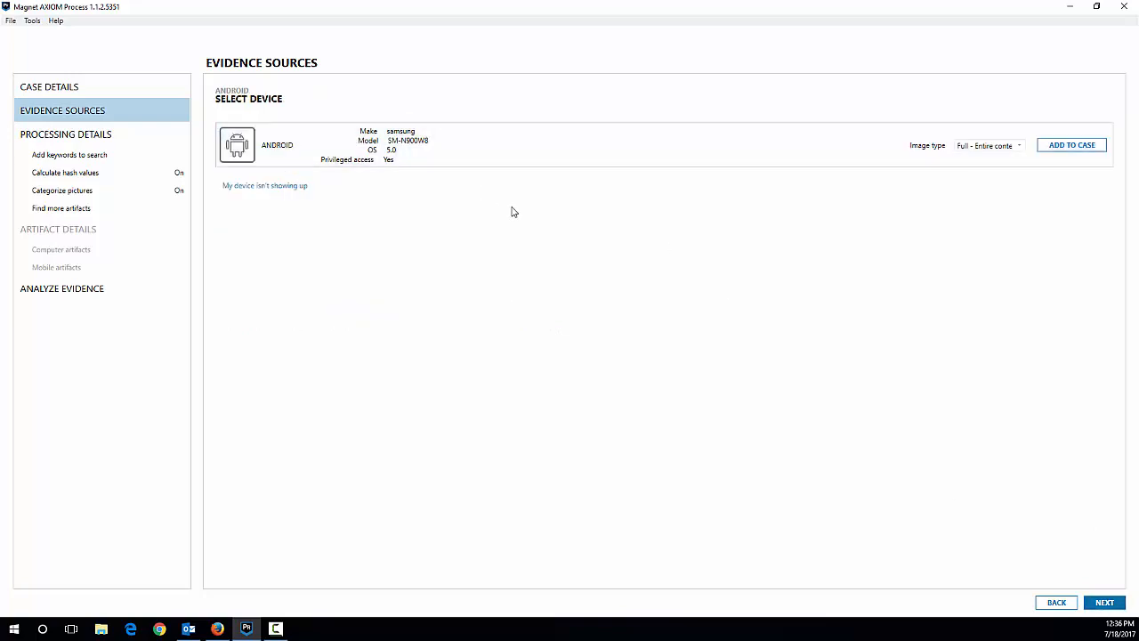
Step: Add the Samsung SM-N900W8 to the case with the image type "Full - Entire contents of the device" and start analyzing the evidence
left_click(454, 152)
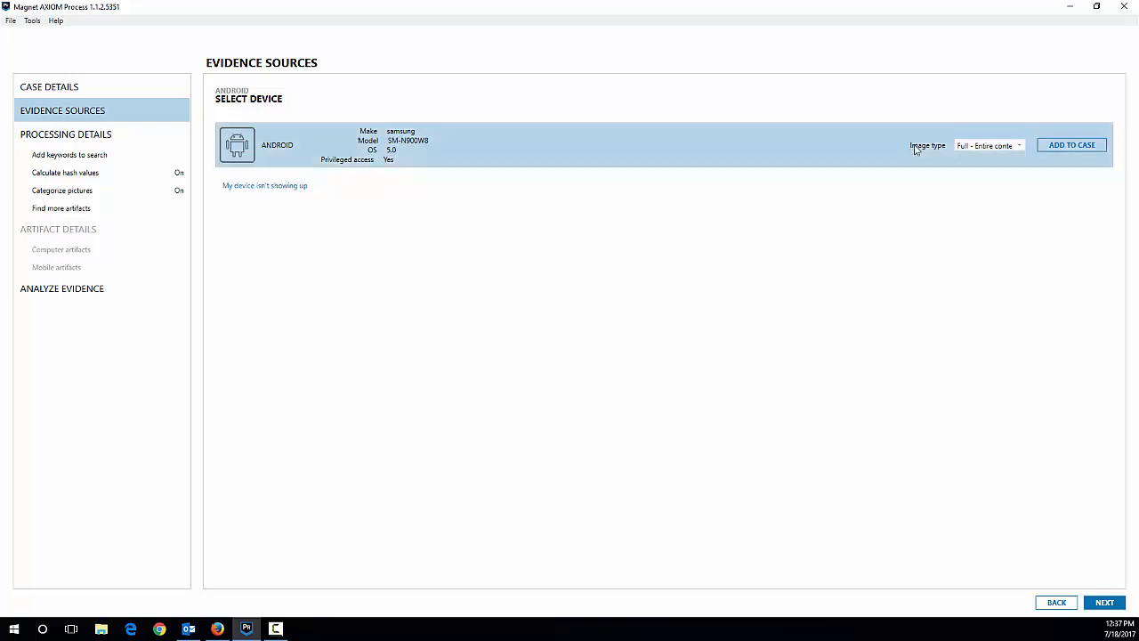
left_click(976, 150)
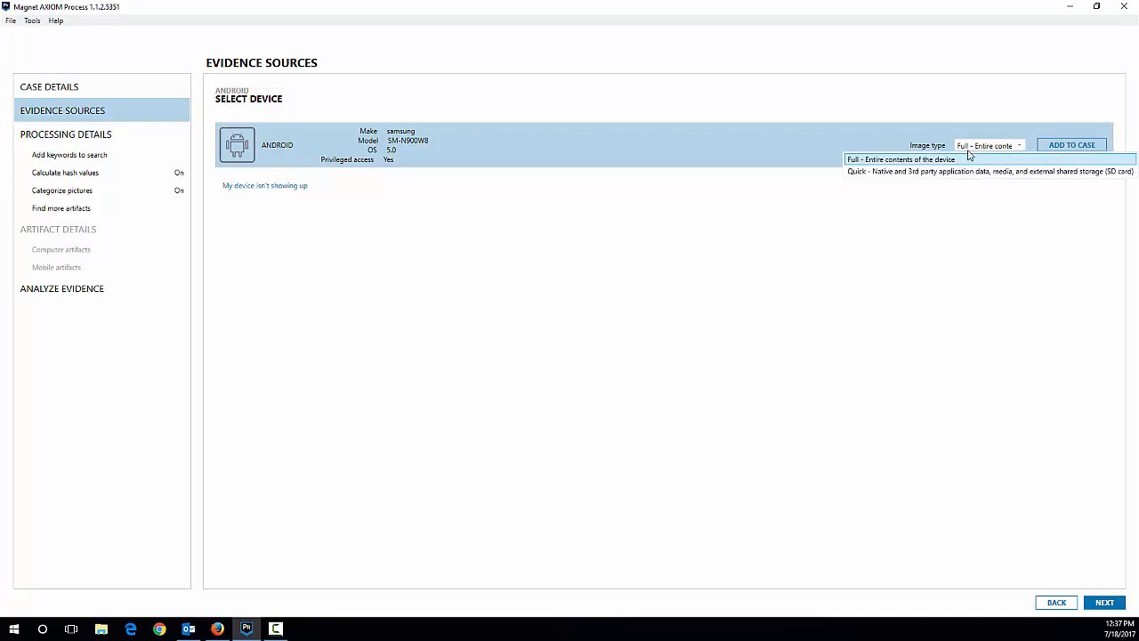
left_click(952, 164)
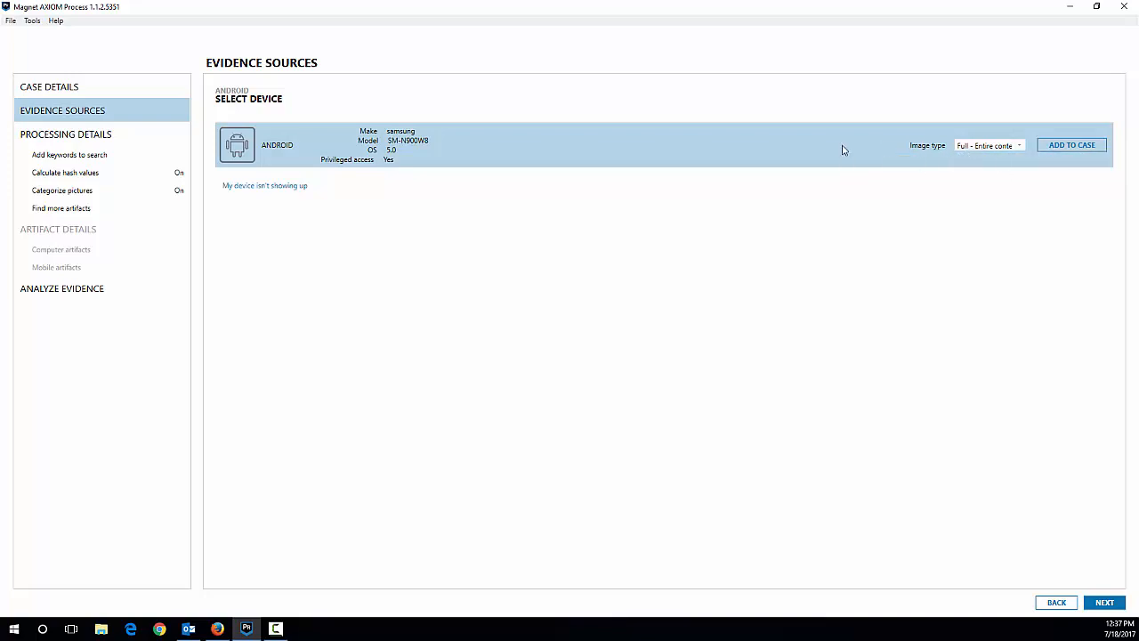
left_click(1077, 146)
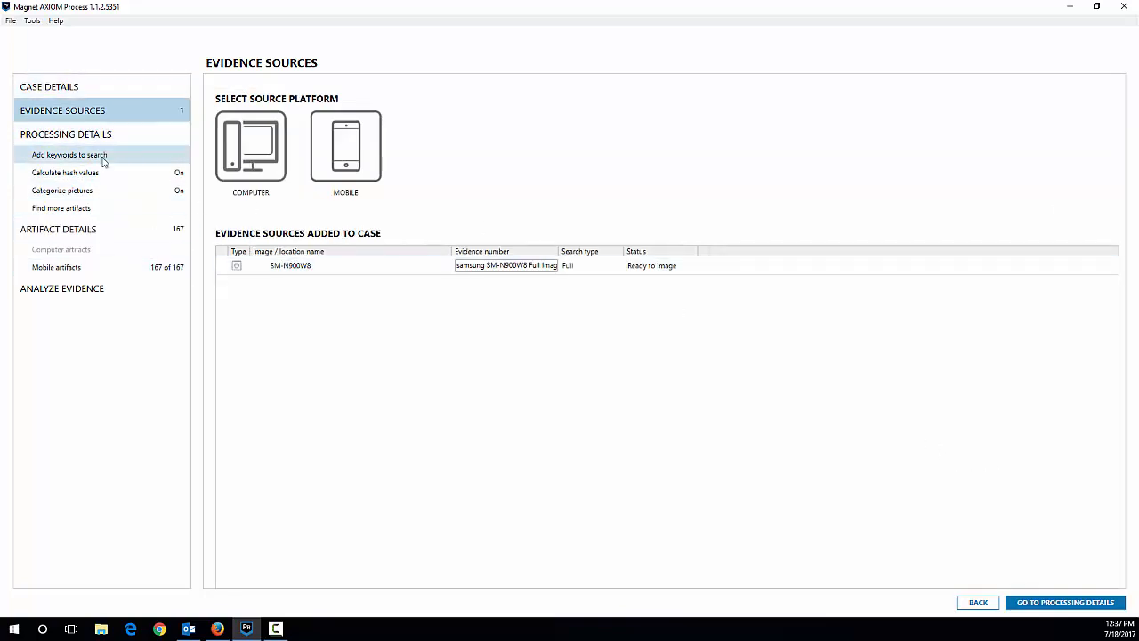
left_click(104, 294)
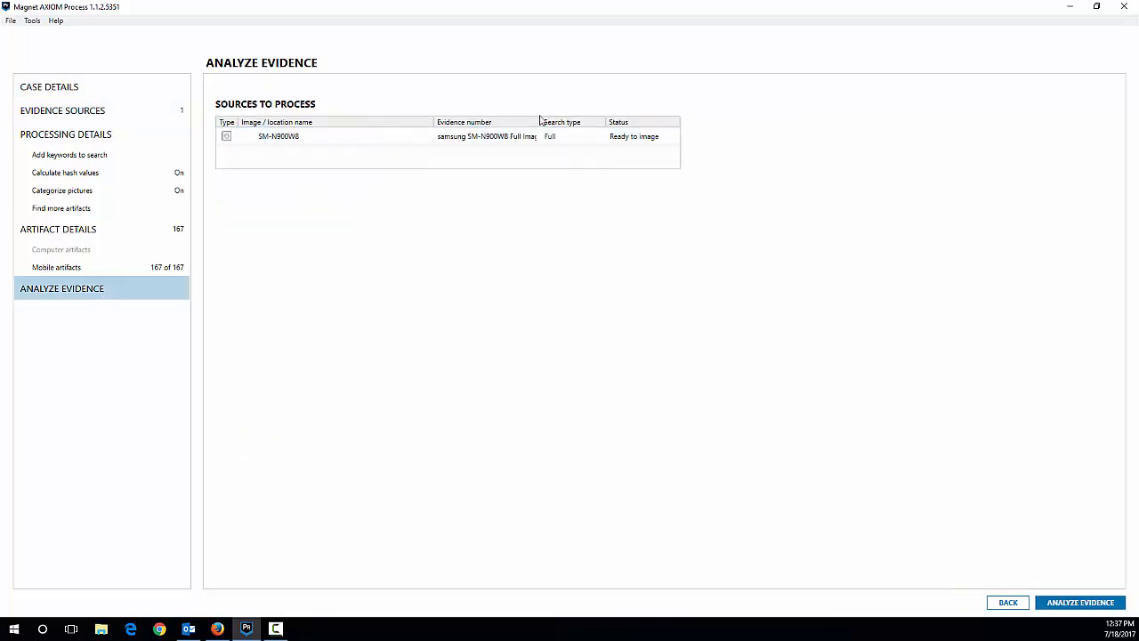
left_click(1073, 604)
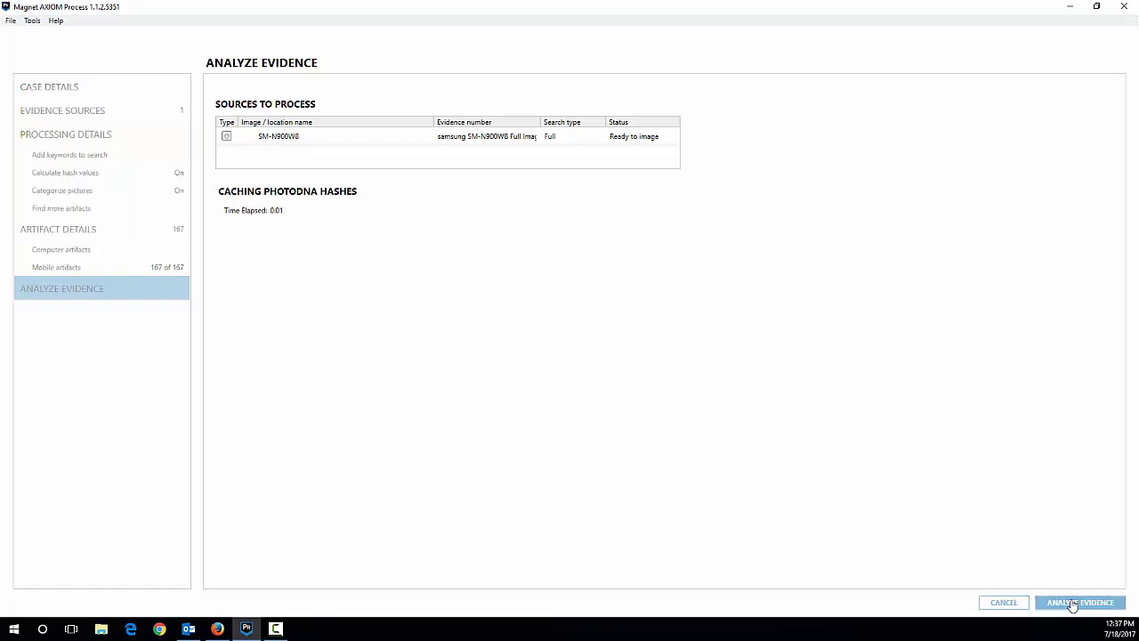